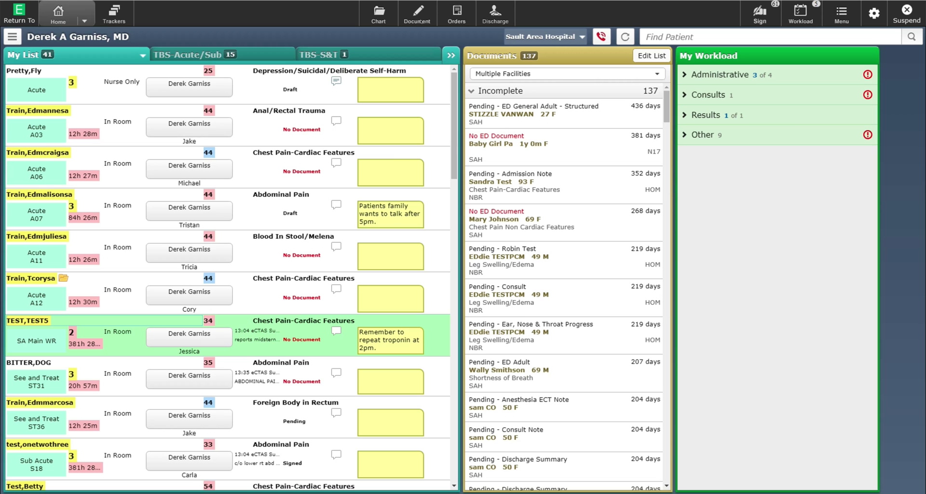
Step: Open the Select Document dialog to choose an ED note type for the cough/congestion patient
left_click(414, 15)
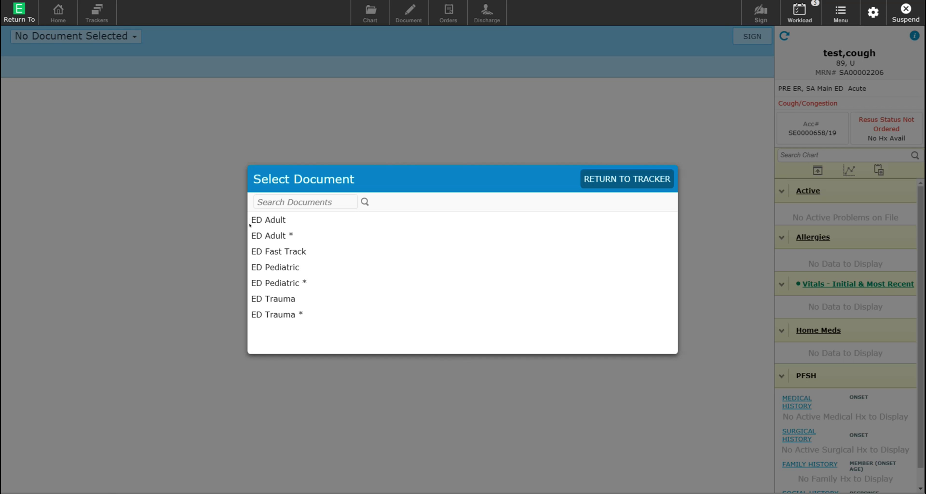
Step: Choose ED Adult from the Select Document list to open a blank ED Adult note
left_click(271, 218)
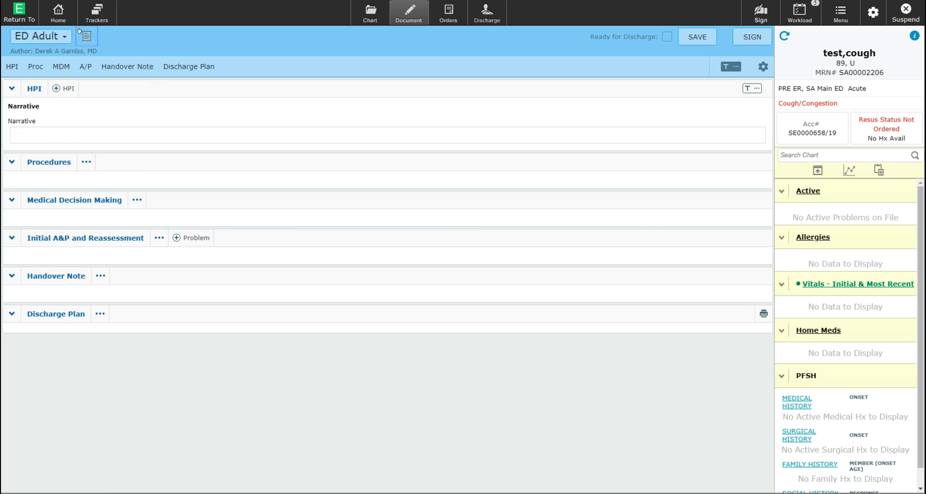
Step: Preview the ED Adult note, return to editing, and open the HPI Narrative editor
left_click(79, 30)
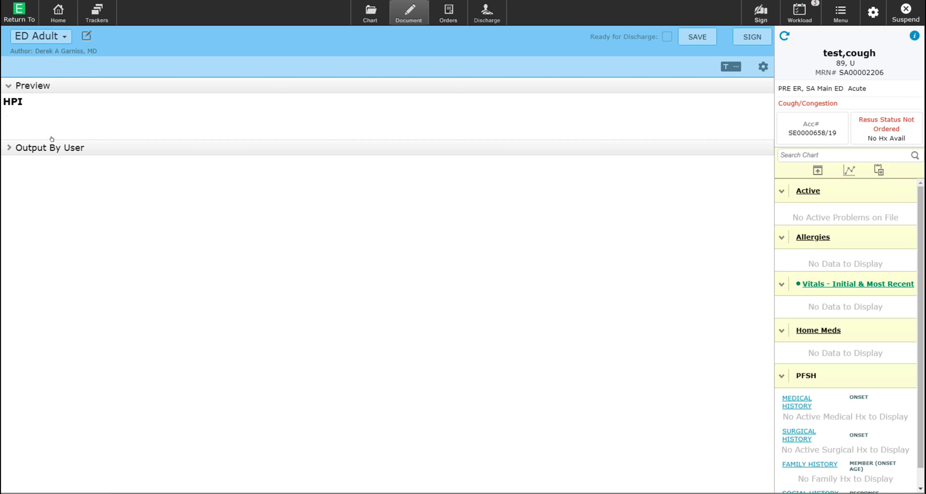
left_click(77, 31)
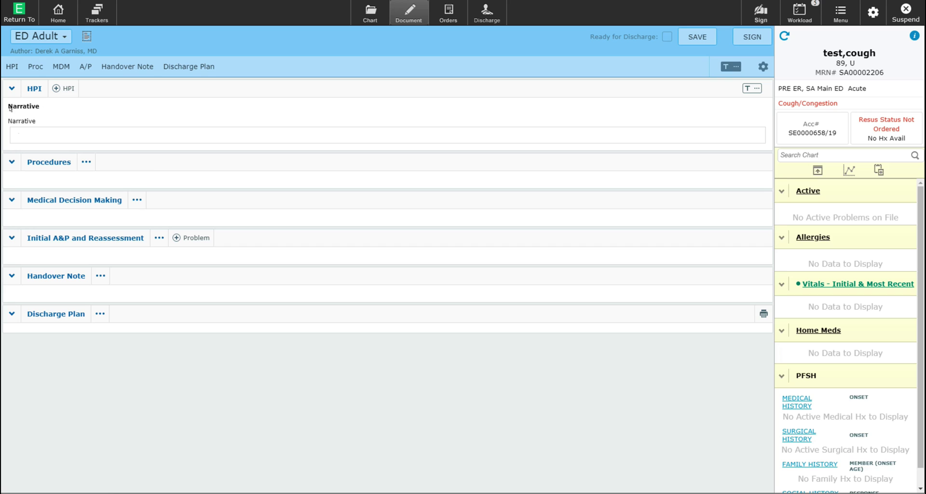
left_click(64, 131)
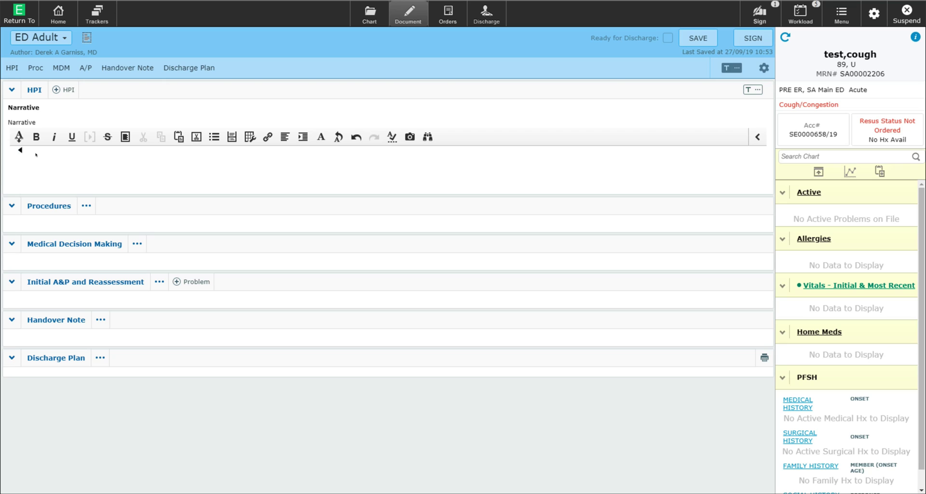
Step: Enter 'This patient is presenting with chest pain and shortness of breath.' in the HPI Narrative
type("Th")
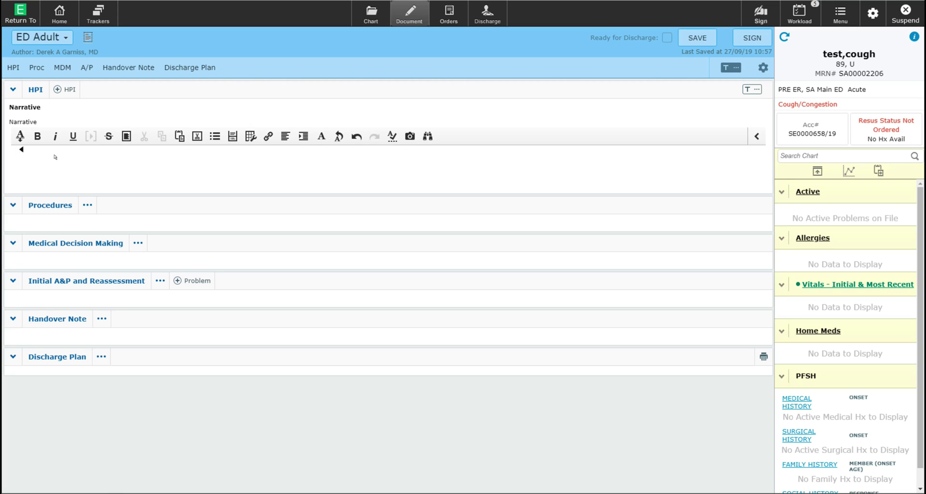
type("This patient is presenting with chest pain and short")
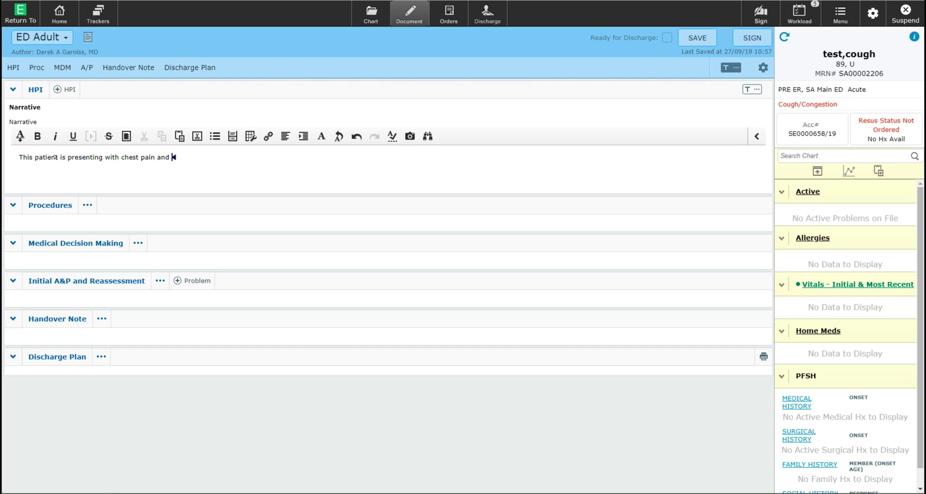
type("ness of breath.")
Step: Add HPI lines: 3-day history, right calf pain, no medications or allergies, stable vitals, normal exams
key("Return")
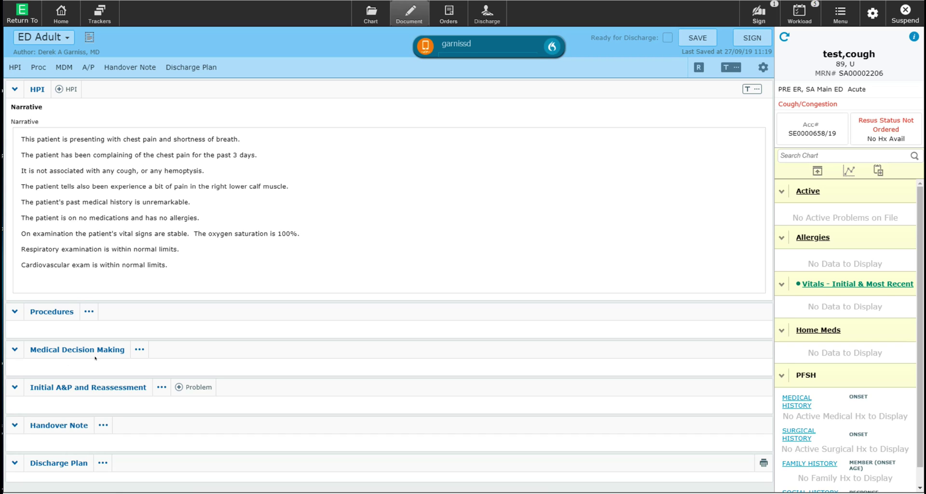
Step: In Medical Decision Making, answer PERC Rule Over 50 Yes, all others No (total 1), then collapse it
left_click(86, 346)
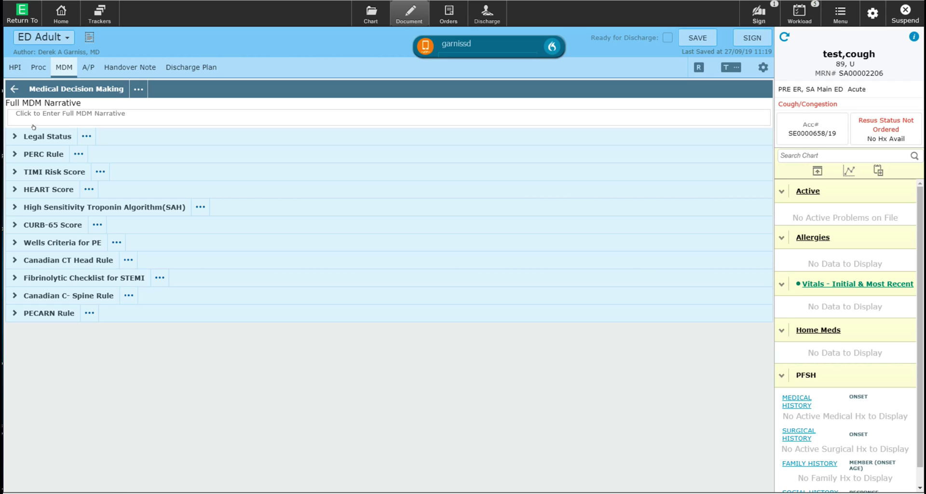
left_click(29, 150)
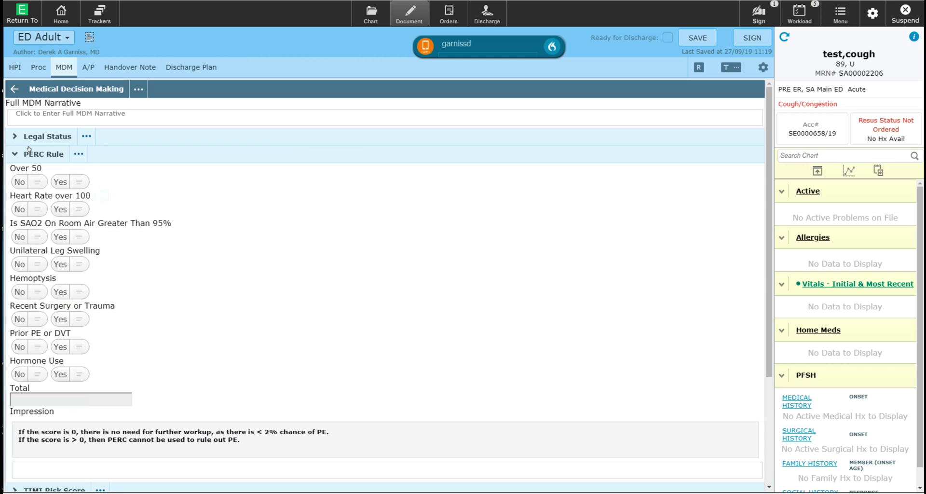
left_click(59, 180)
left_click(19, 209)
left_click(19, 237)
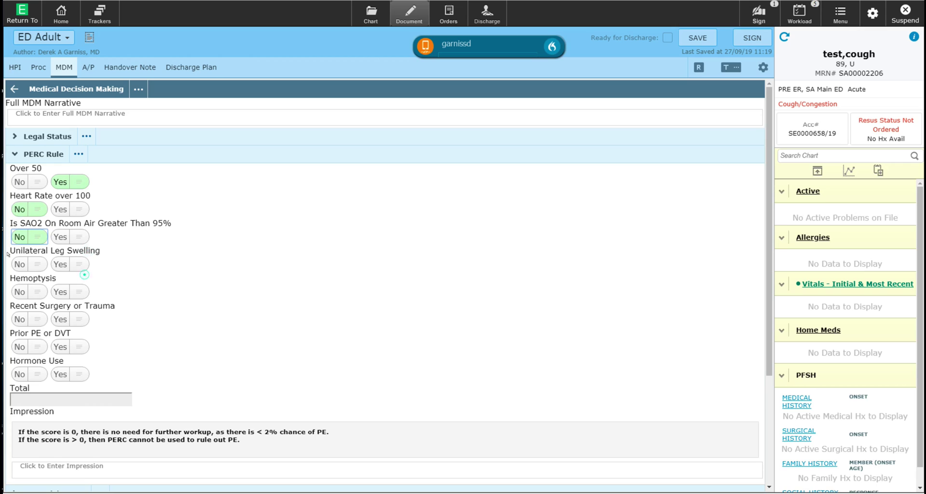
left_click(20, 264)
left_click(20, 291)
left_click(19, 319)
left_click(19, 346)
left_click(20, 373)
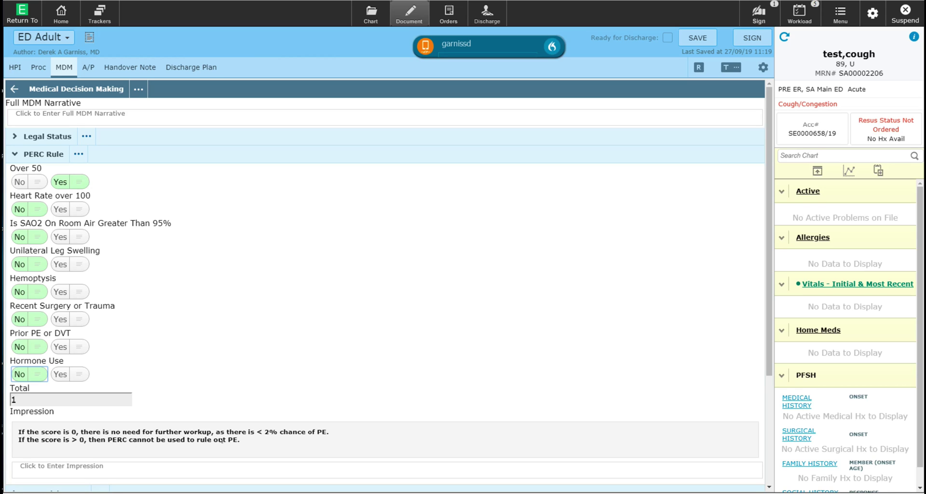
left_click(8, 147)
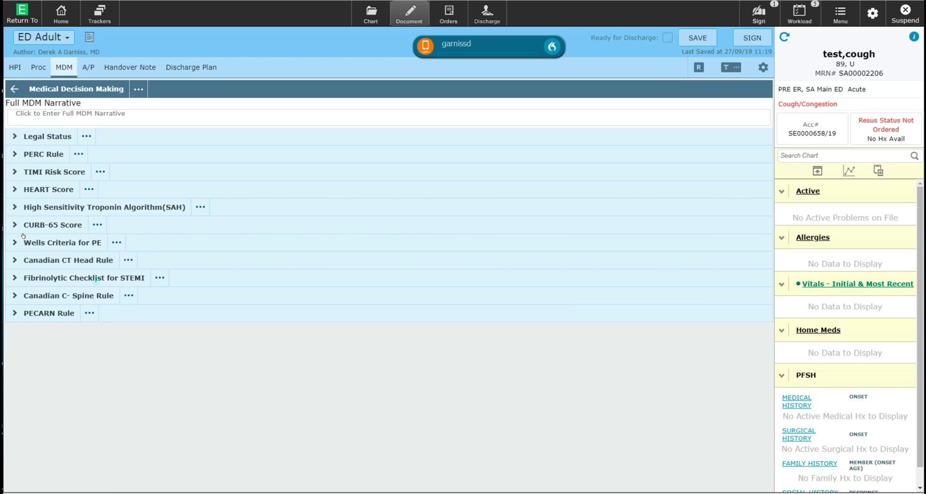
Step: Mark Wells Criteria DVT signs and heart rate over 100 Yes, the rest No, scoring 4.5
left_click(23, 236)
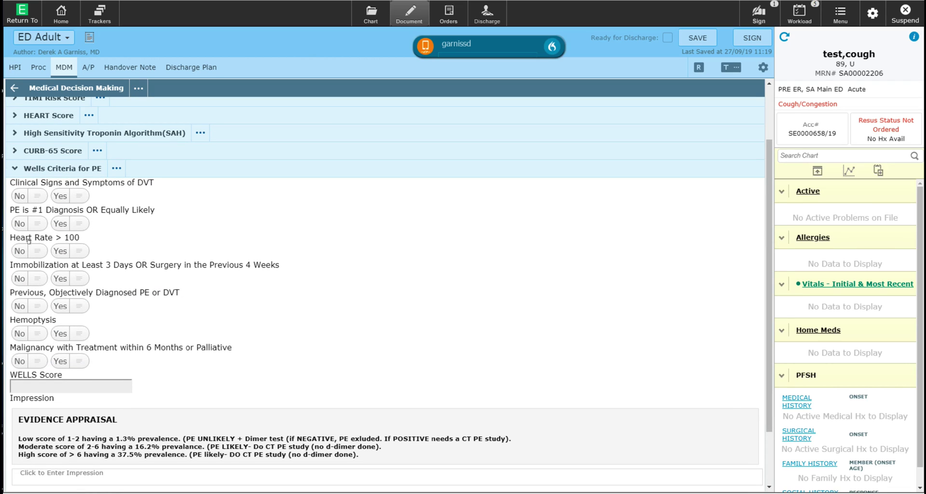
left_click(58, 195)
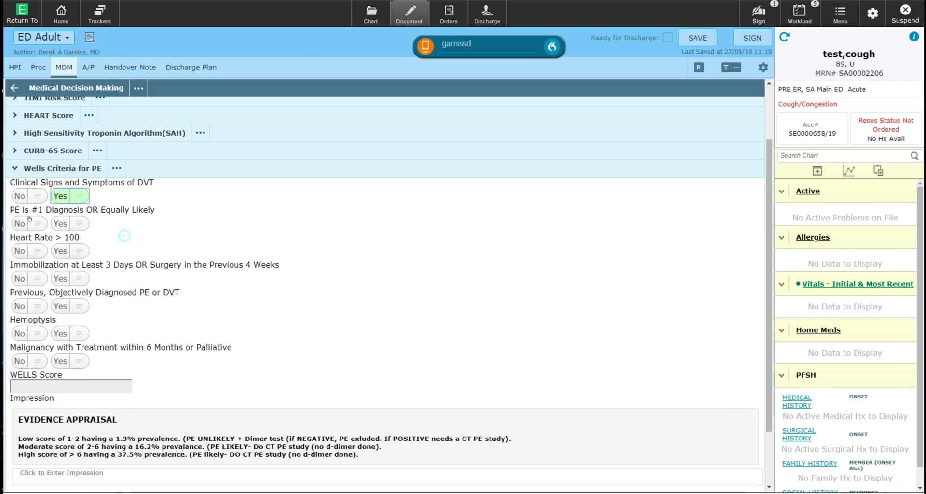
left_click(20, 223)
left_click(60, 250)
left_click(17, 278)
left_click(17, 306)
left_click(17, 333)
left_click(17, 361)
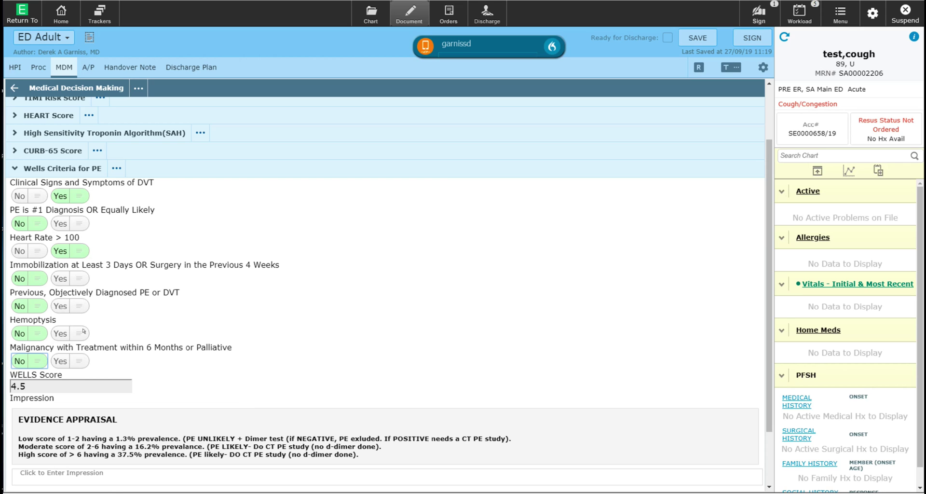
left_click(39, 169)
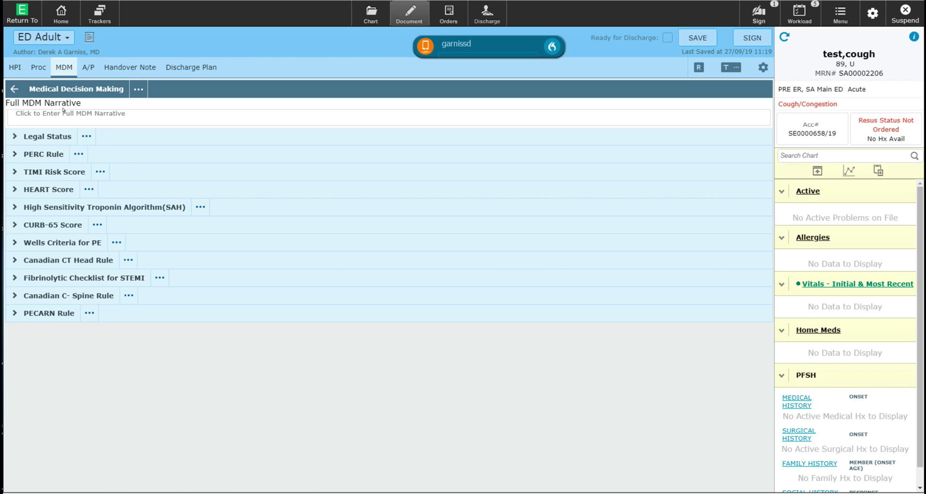
Step: Enter 'r/O pe, R/O acs' as the Full MDM Narrative, fixing a typo along the way
left_click(63, 111)
type("r./O")
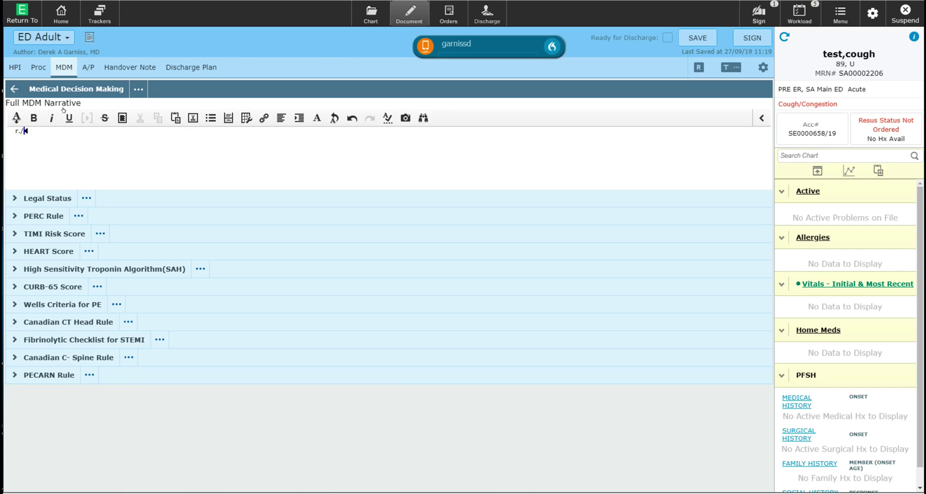
key("BackSpace")
key("BackSpace")
key("BackSpace")
key("BackSpace")
type("/O pe, R/O acs")
left_click(12, 82)
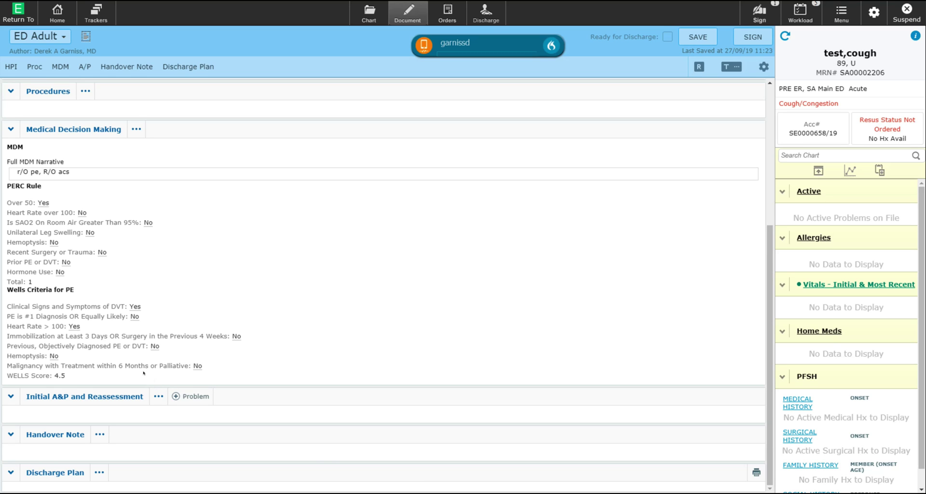
Step: Search 'chest pain', add Chest pain as an active problem, and save the problem list
left_click(176, 396)
type("chest pain")
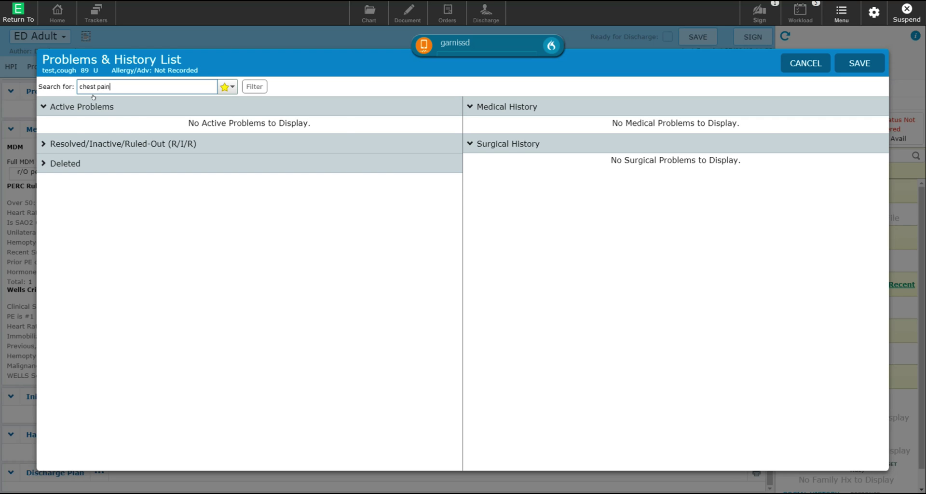
left_click(351, 114)
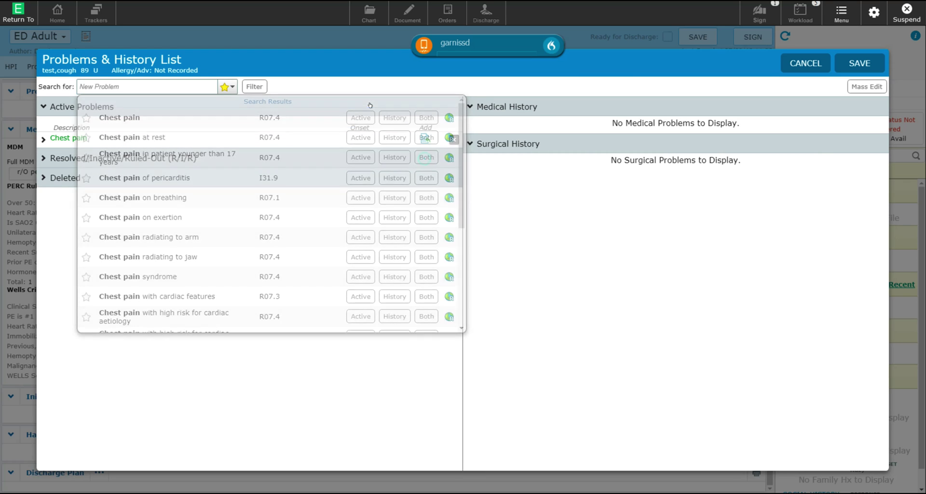
left_click(849, 63)
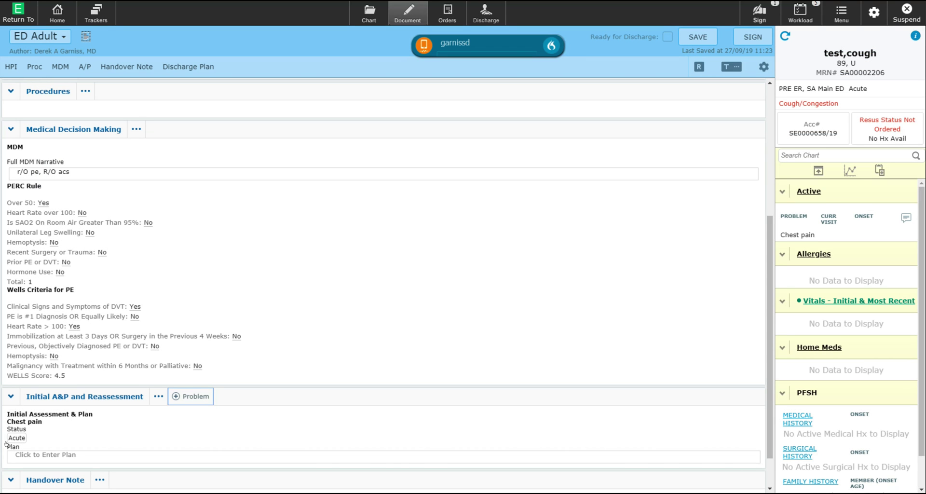
Step: Write the chest pain plan: R/o PE by chest CT scan; R/o ACS by EKG and serial troponins
left_click(41, 449)
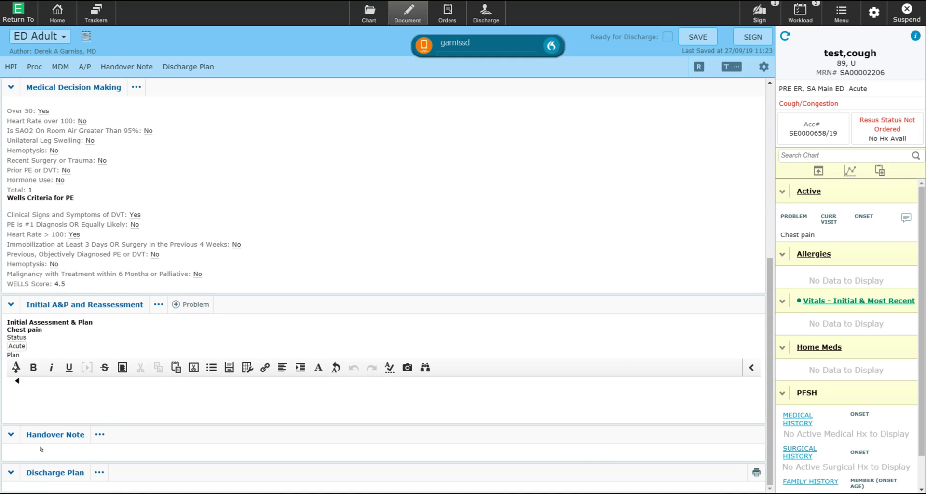
type("R/o PE by sending th")
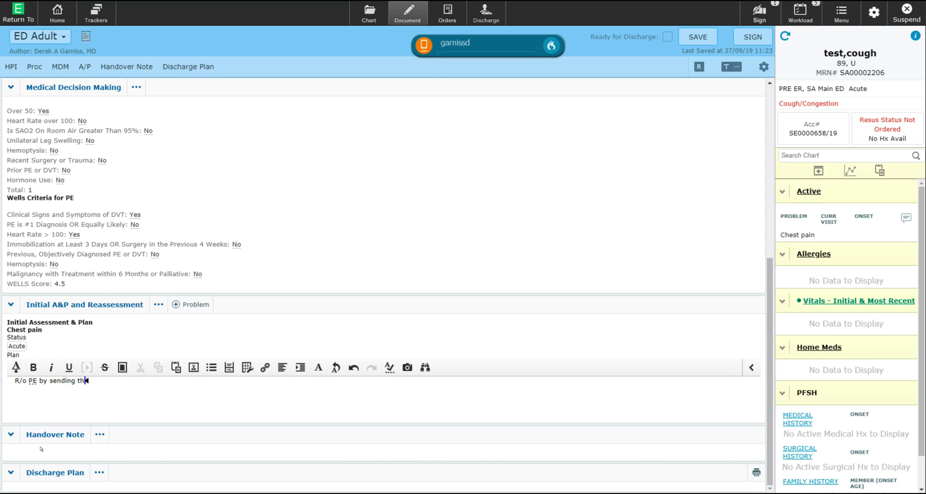
type("e patient for a CT scan of the chest.")
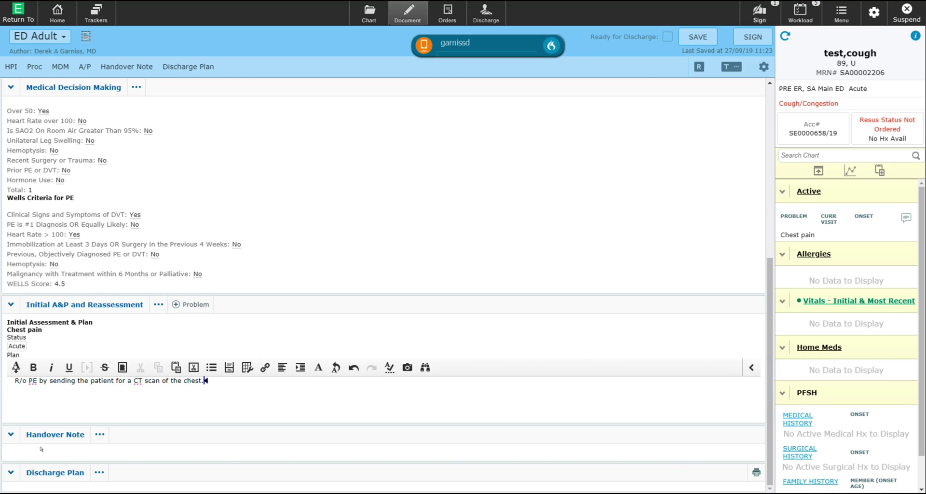
key("Return")
type("R/o ACS by ordering an EKG and serial troponins.")
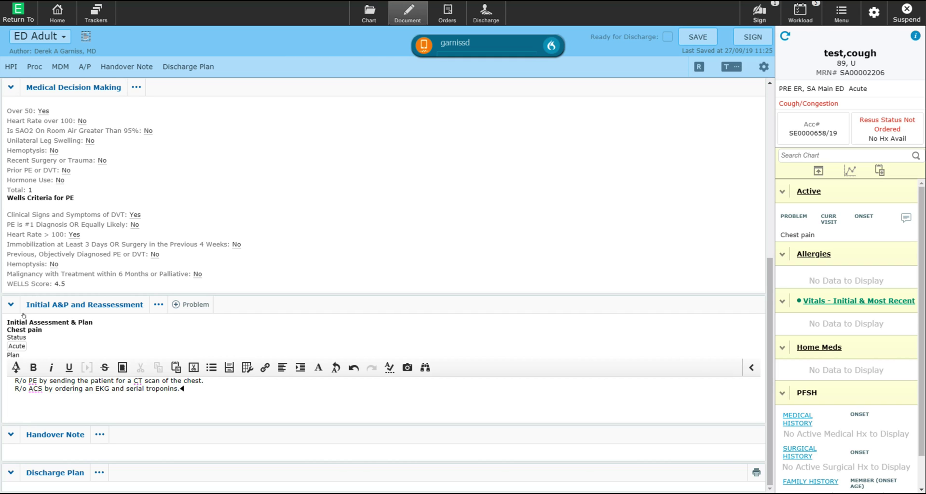
left_click(215, 129)
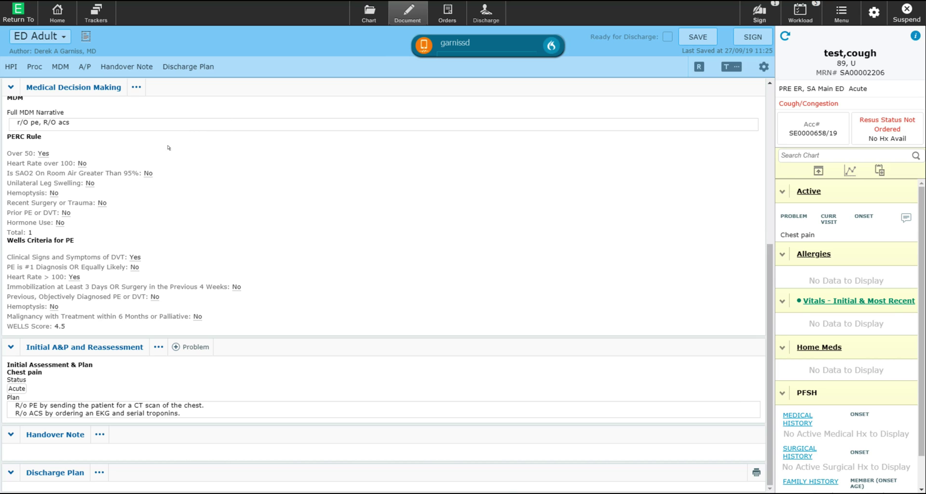
Step: Save the chest pain note, then reopen the cough/congestion patient's Draft note from the tracker
scroll(164, 153, "up", 5)
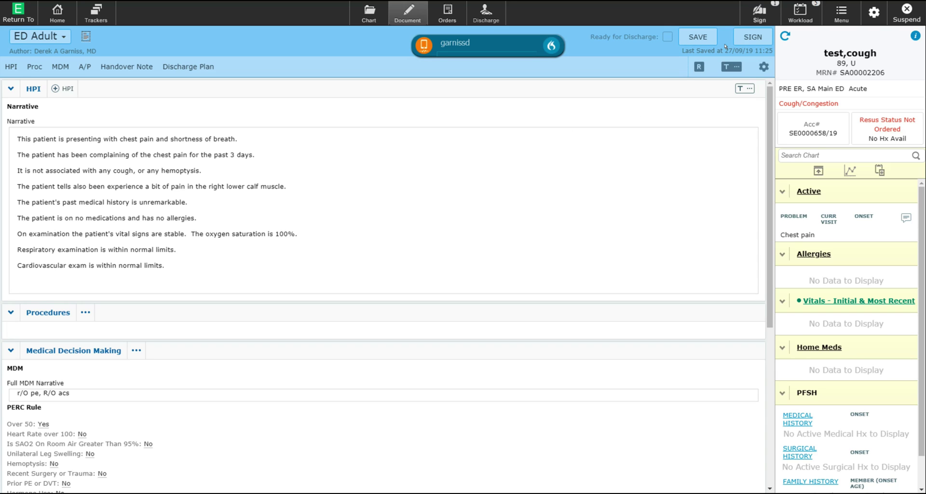
left_click(688, 29)
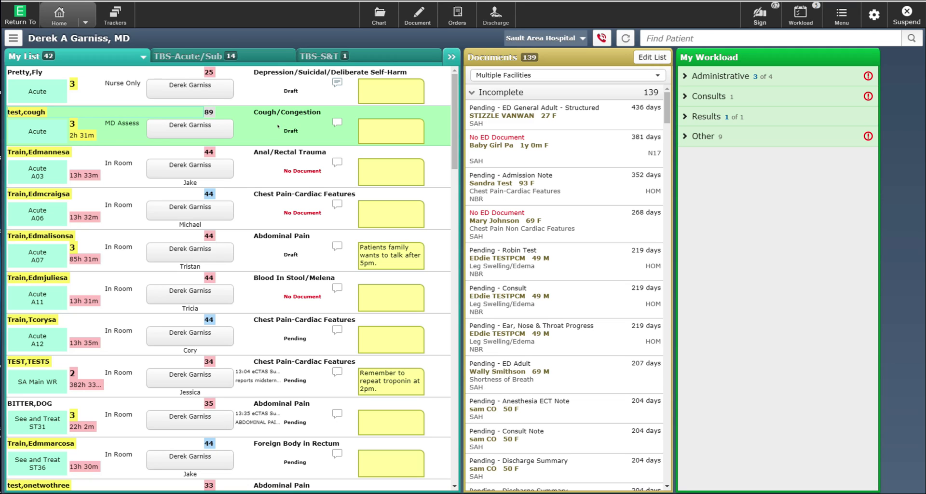
left_click(285, 126)
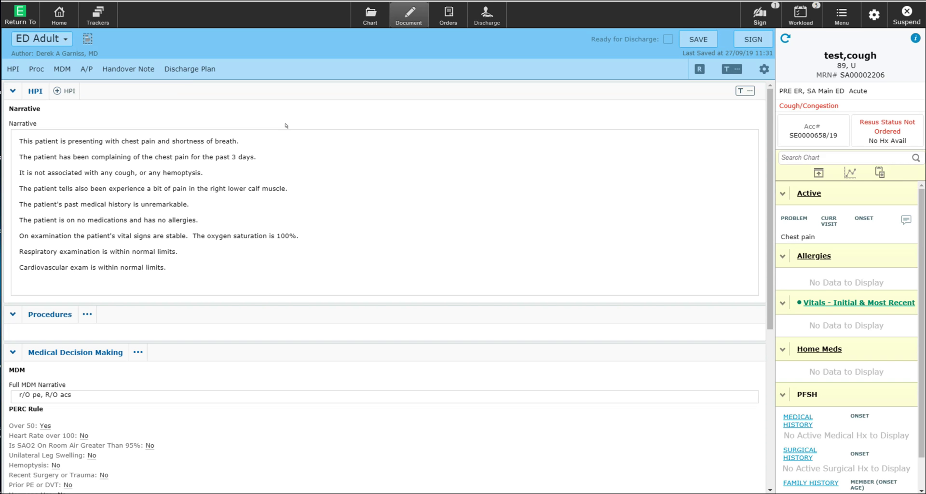
scroll(196, 196, "down", 5)
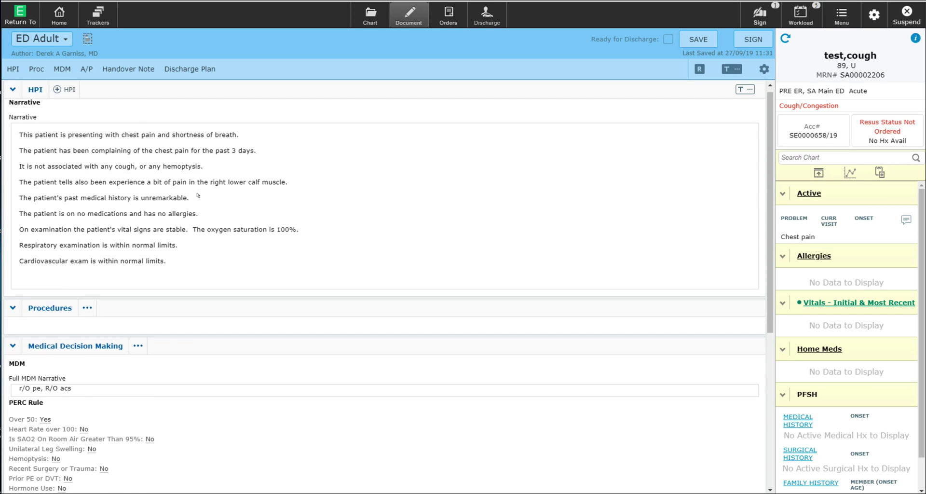
scroll(197, 196, "down", 3)
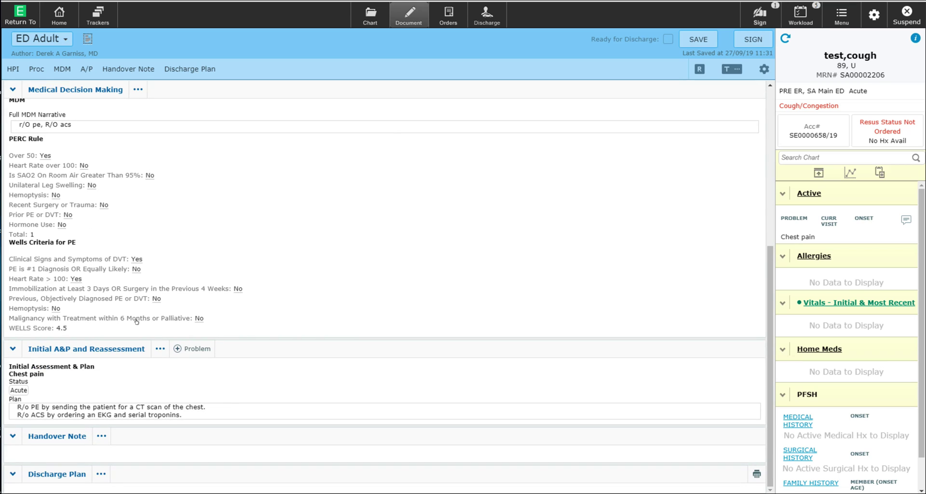
Step: Write Reassessment #1: no chest pain, CT negative for PE, awaiting the repeat troponin
left_click(108, 347)
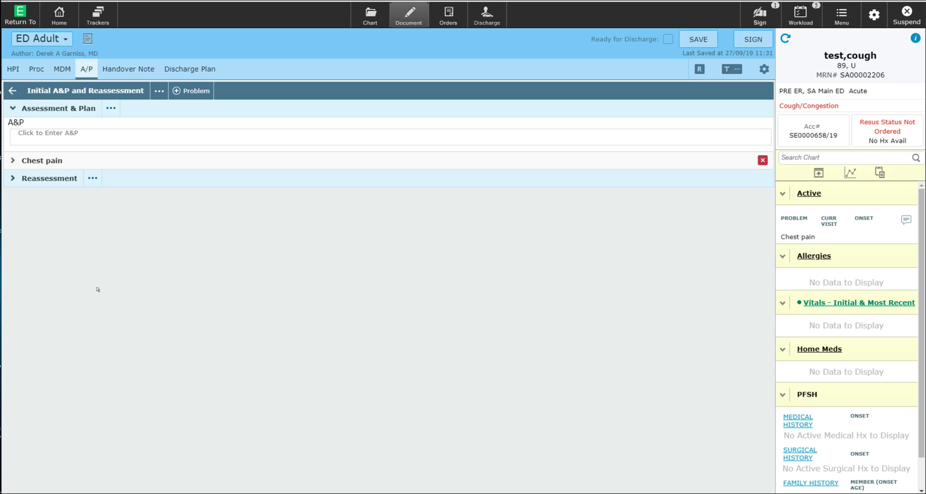
left_click(44, 178)
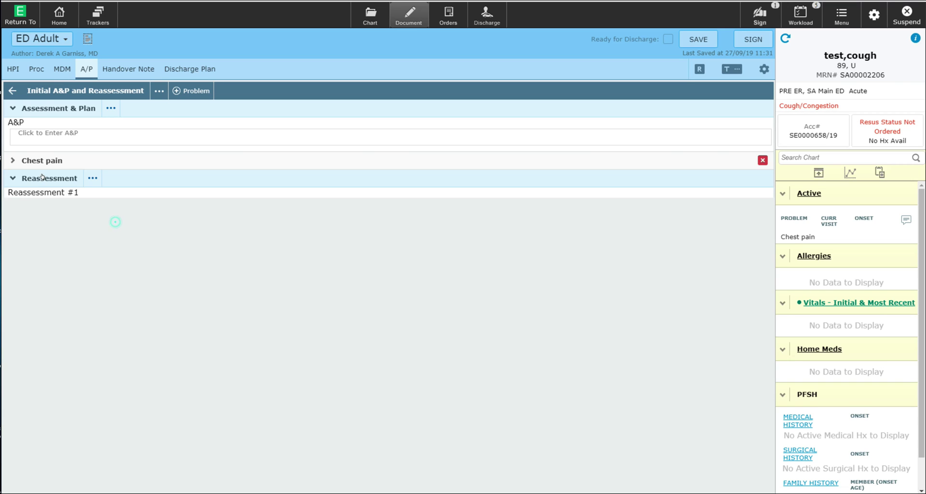
left_click(33, 203)
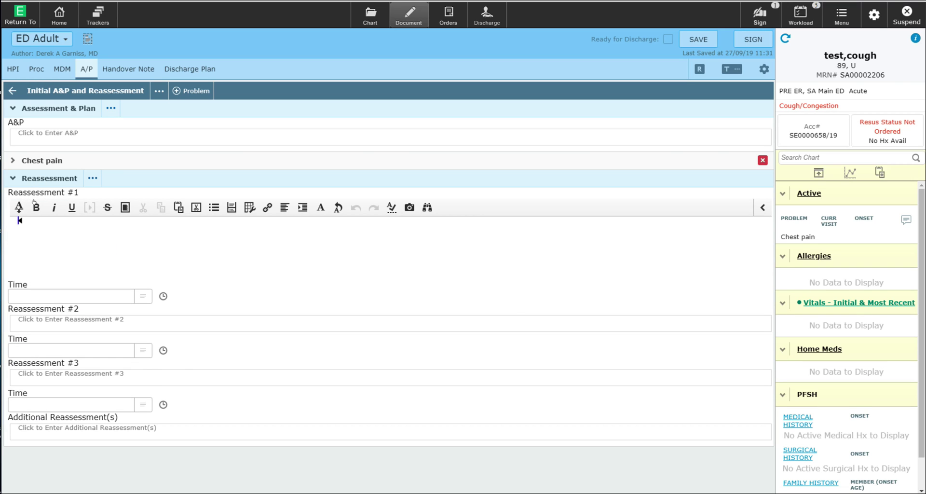
type("No longer having any ches tpain")
key("BackSpace")
key("BackSpace")
key("BackSpace")
key("BackSpace")
key("BackSpace")
key("BackSpace")
type("t pain.")
key("Return")
type("CT scan was negative for PE.")
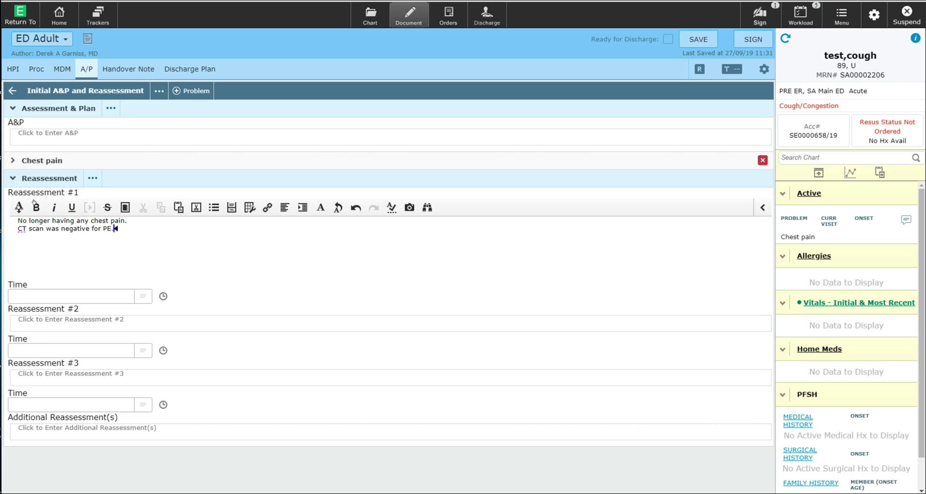
key("Return")
type("PLan is to await the repeat troponin.")
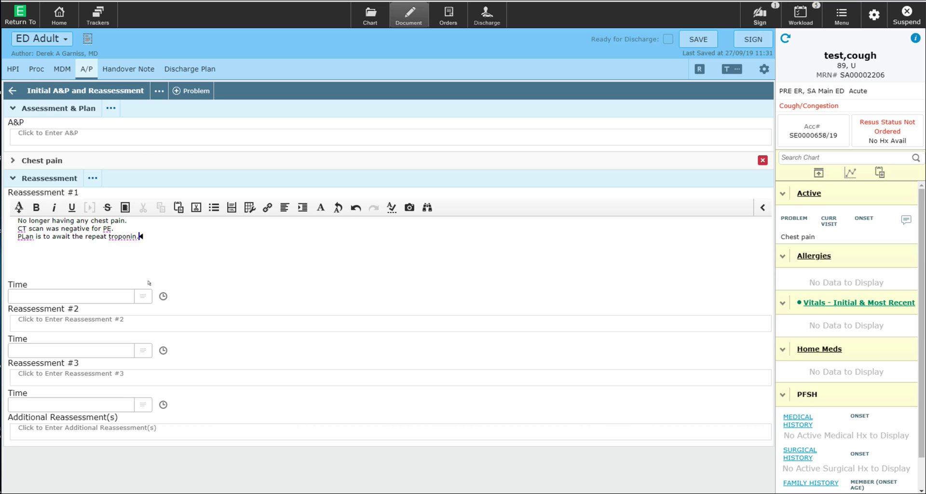
Step: Set the Reassessment #1 time to now (11:33) and close the A&P section
left_click(162, 295)
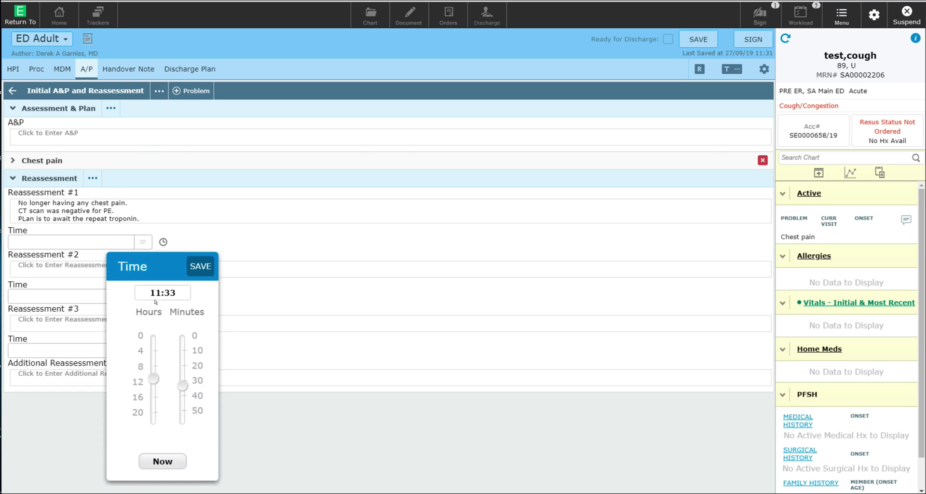
left_click(154, 460)
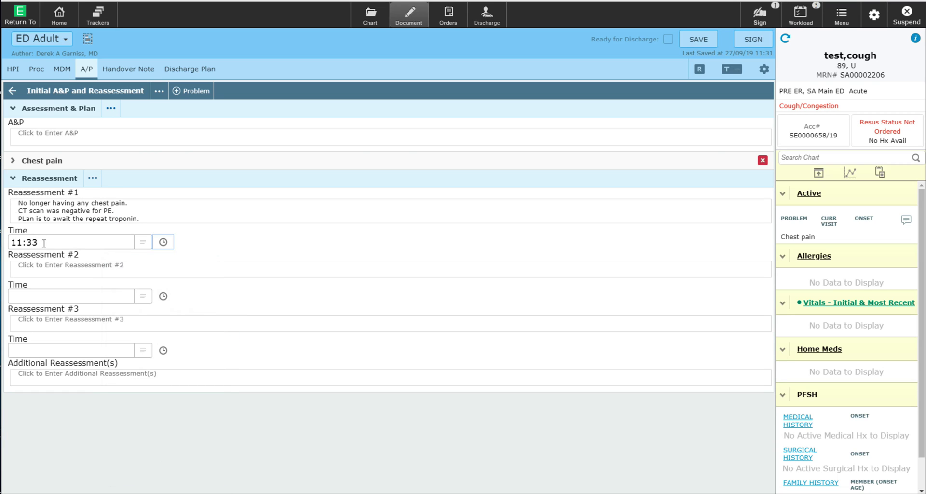
left_click(80, 127)
left_click(7, 84)
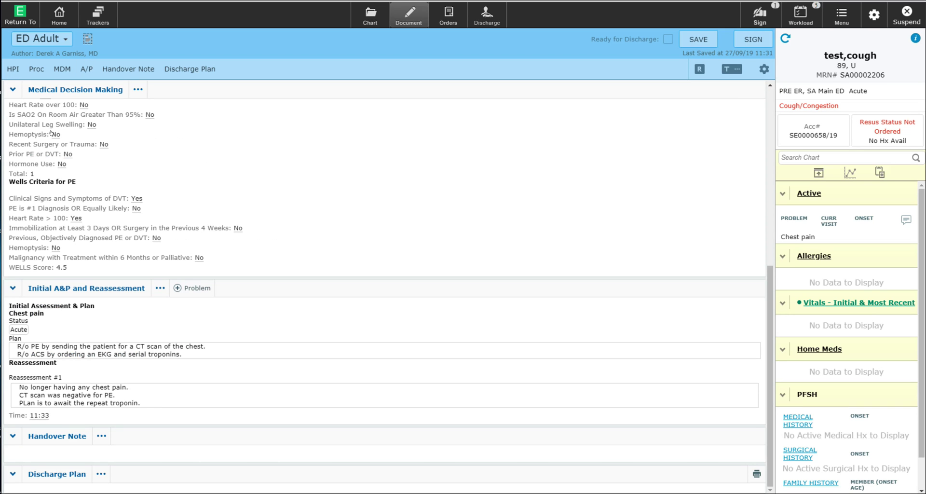
Step: Preview the completed chest pain note, scroll through it, and switch back to editing
scroll(52, 133, "up", 5)
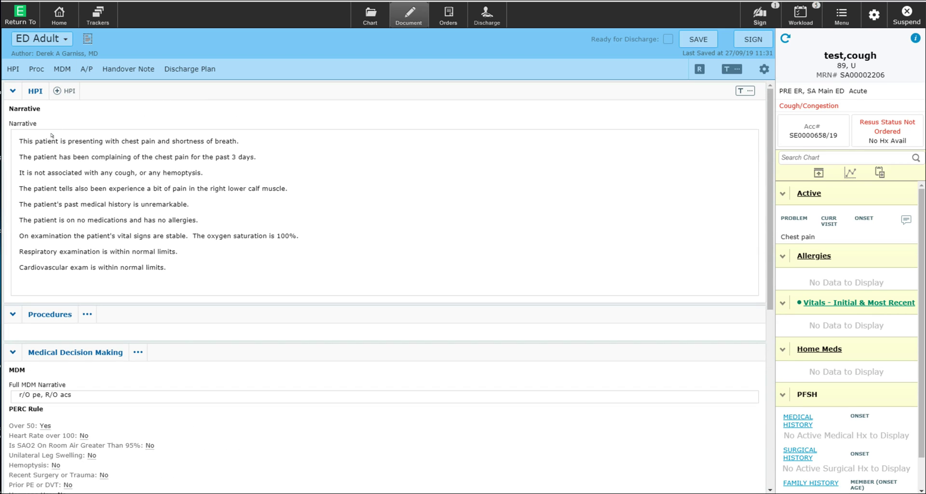
left_click(86, 38)
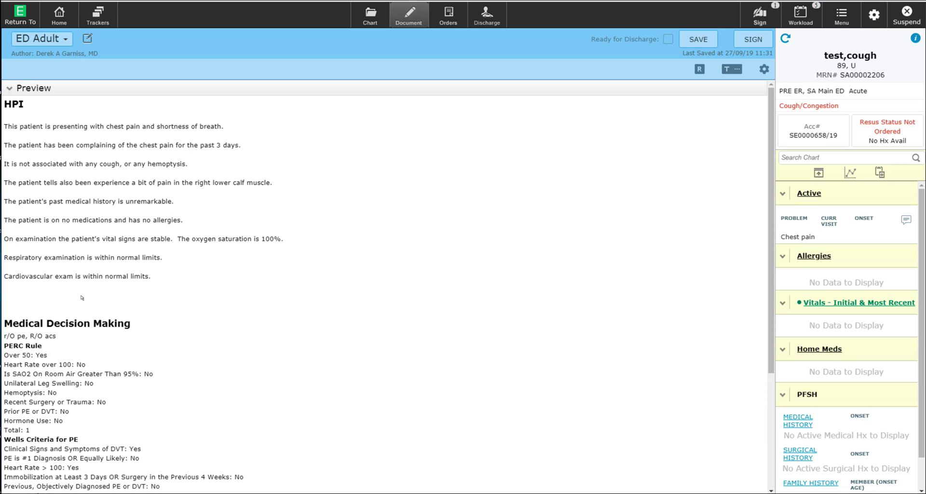
scroll(82, 297, "down", 3)
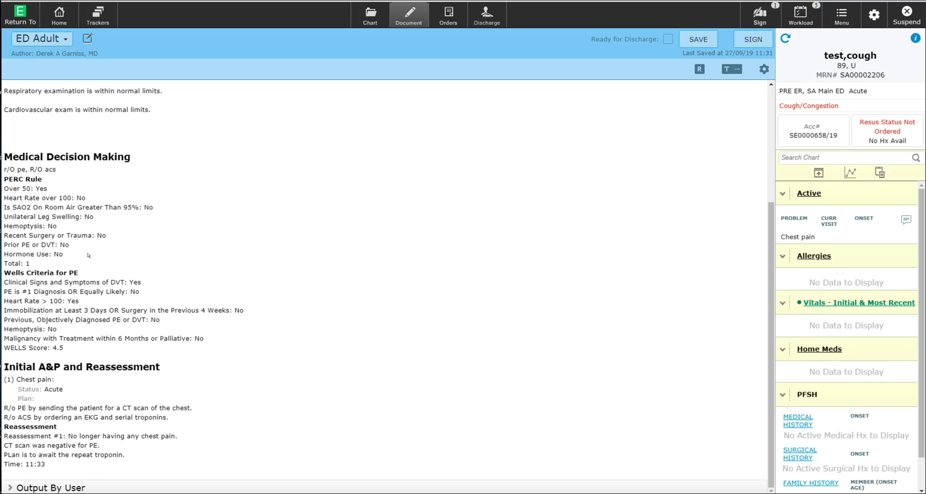
left_click(79, 35)
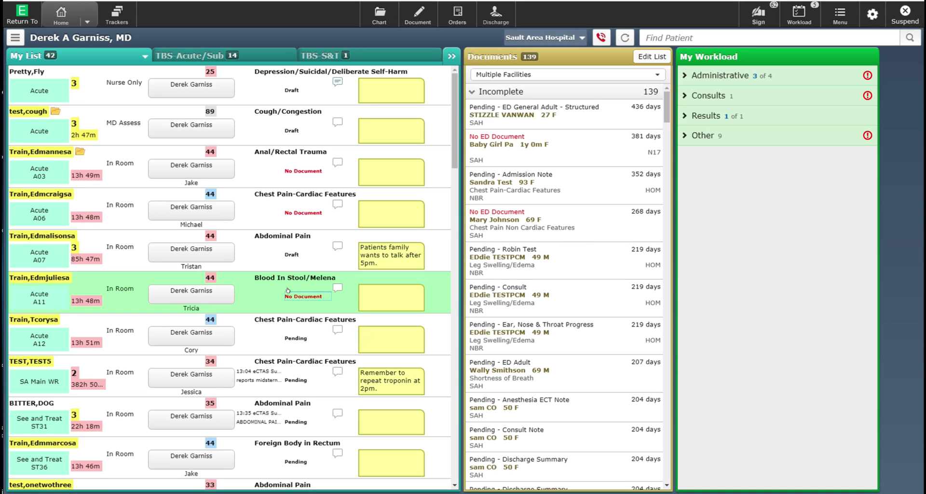
Step: Open an ED Trauma * note for the blood in stool/melena patient, dismissing the discharge warning
left_click(288, 290)
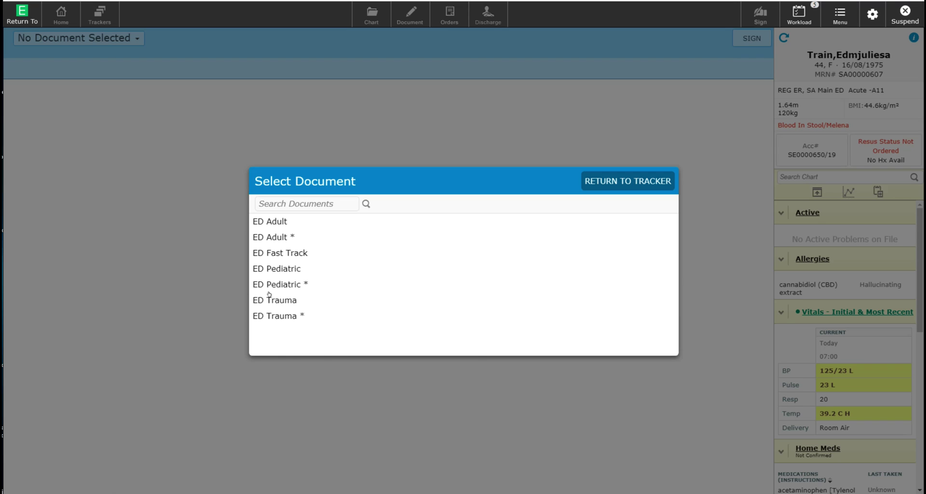
left_click(297, 314)
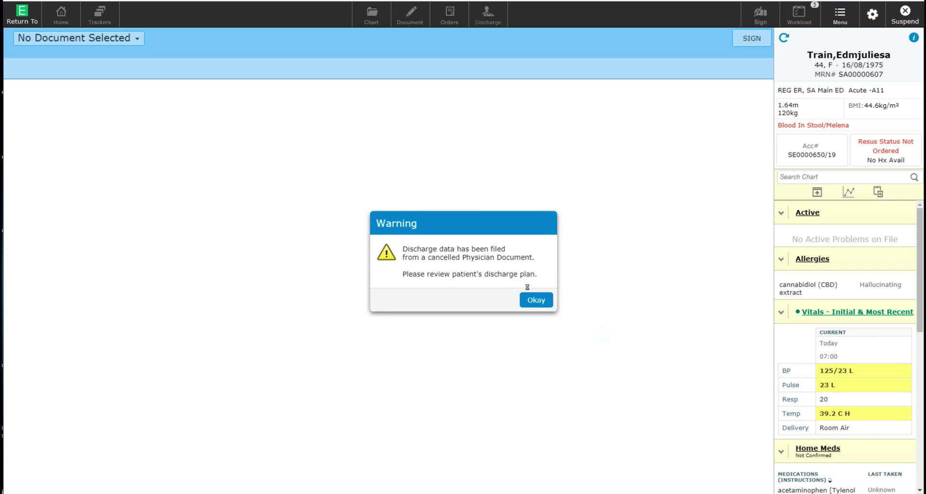
left_click(528, 297)
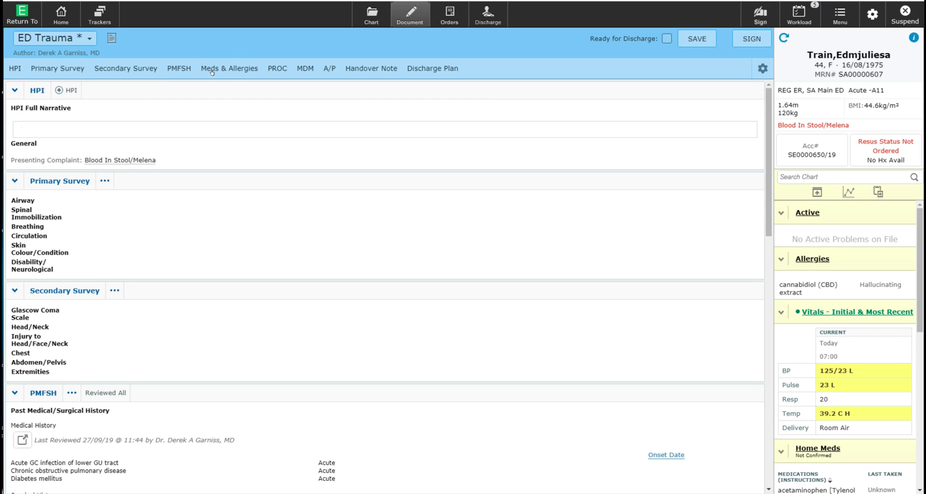
scroll(160, 222, "down", 2)
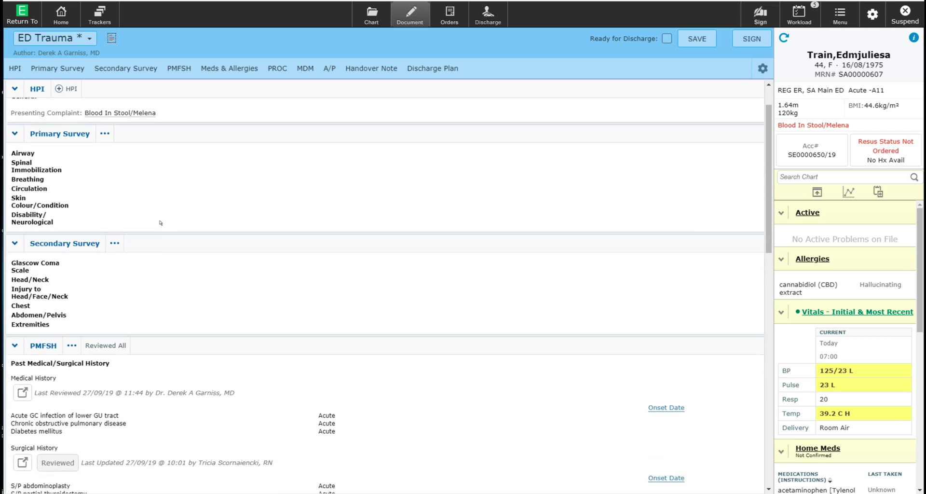
scroll(153, 241, "down", 1)
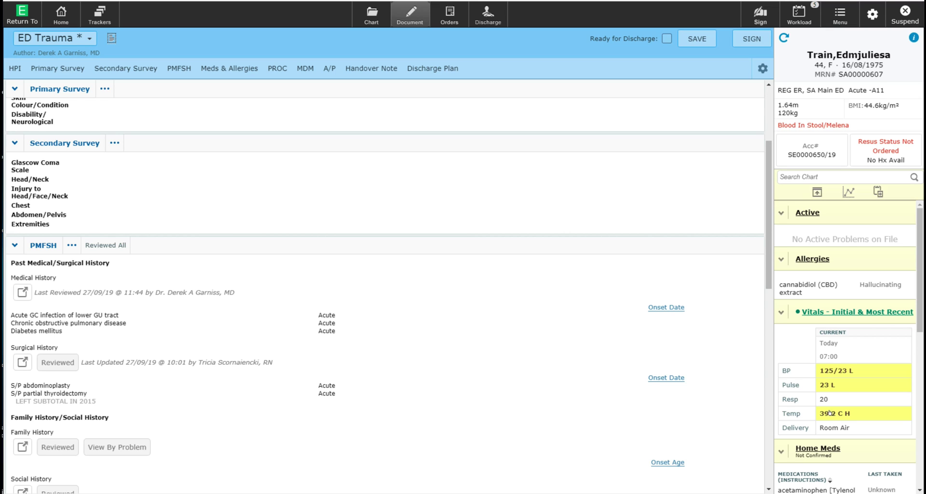
scroll(828, 413, "down", 5)
scroll(824, 414, "down", 3)
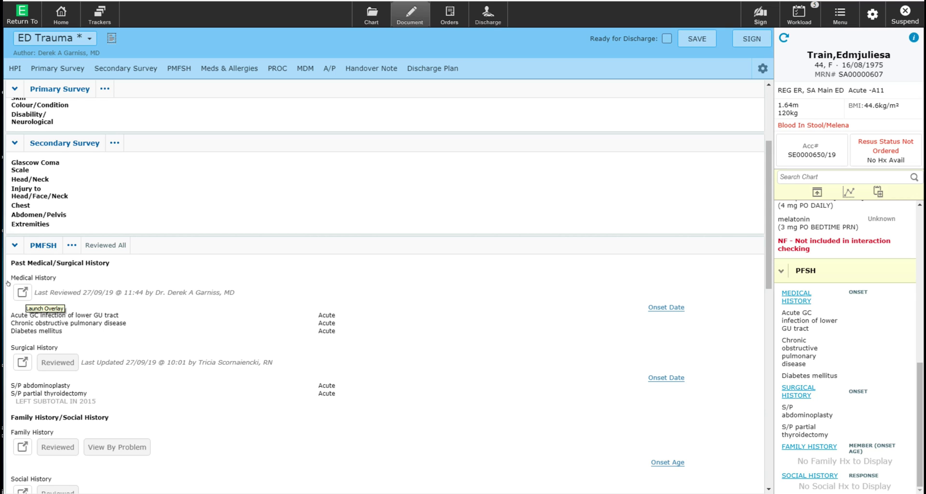
scroll(27, 328, "down", 5)
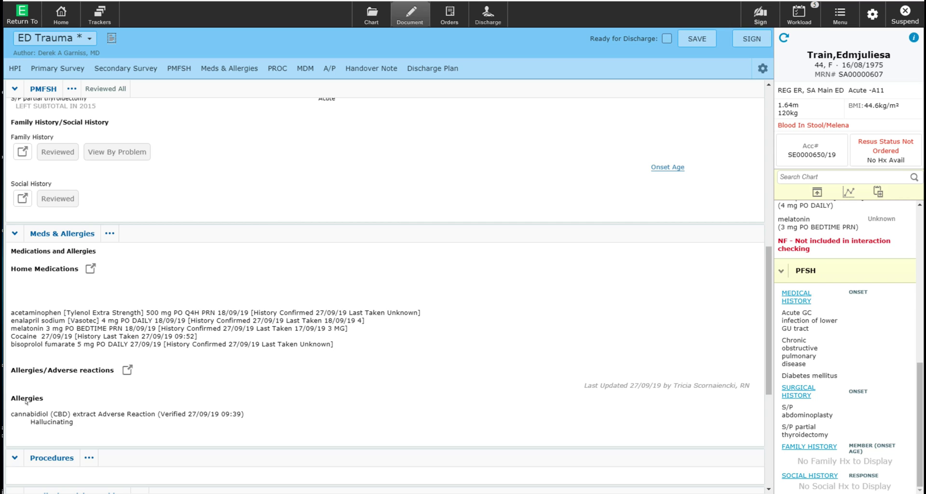
scroll(29, 399, "up", 10)
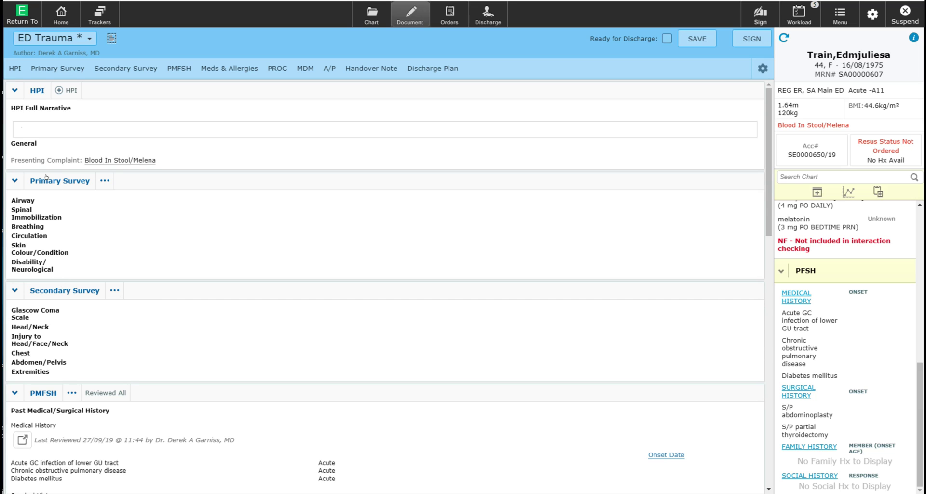
Step: Mark Airway as Patent and Spinal Immobilization as Normal in the Primary Survey
left_click(46, 177)
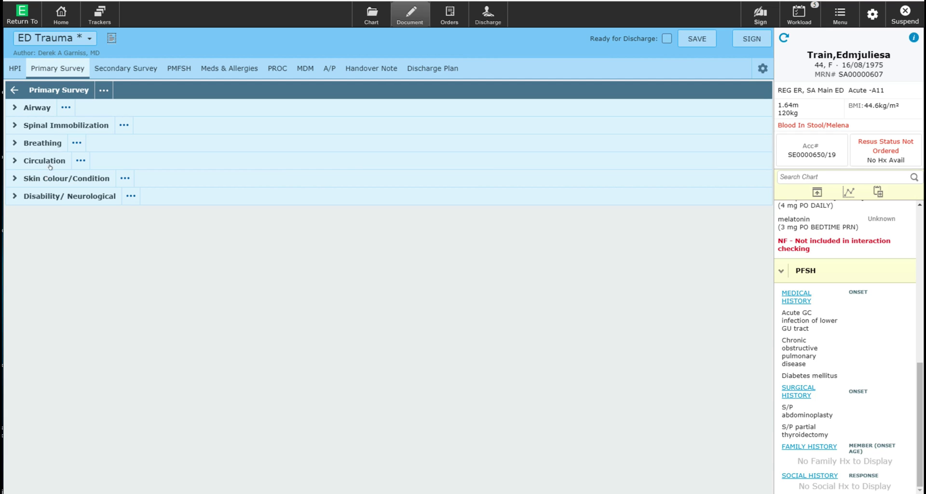
left_click(31, 106)
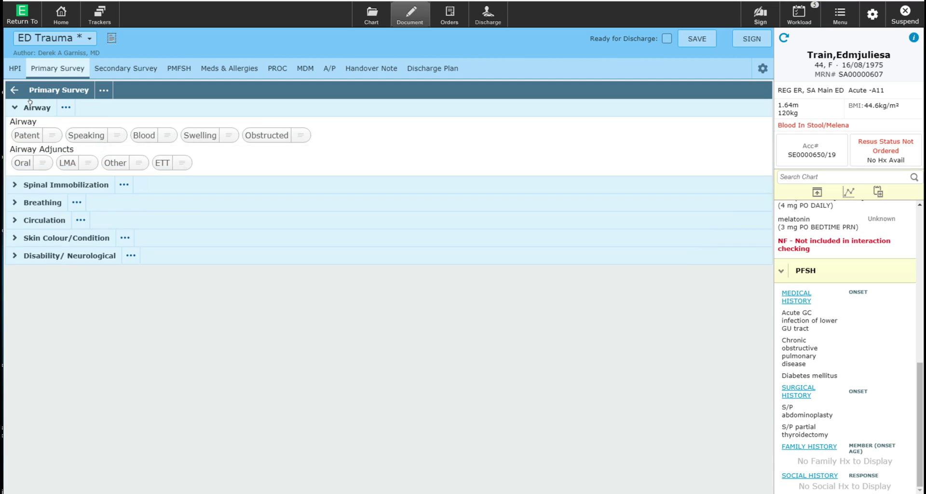
left_click(34, 184)
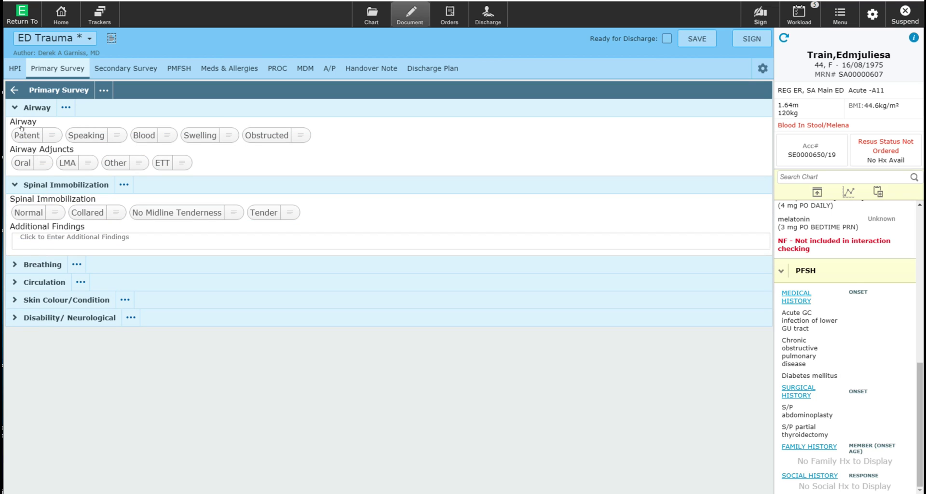
left_click(25, 134)
left_click(19, 210)
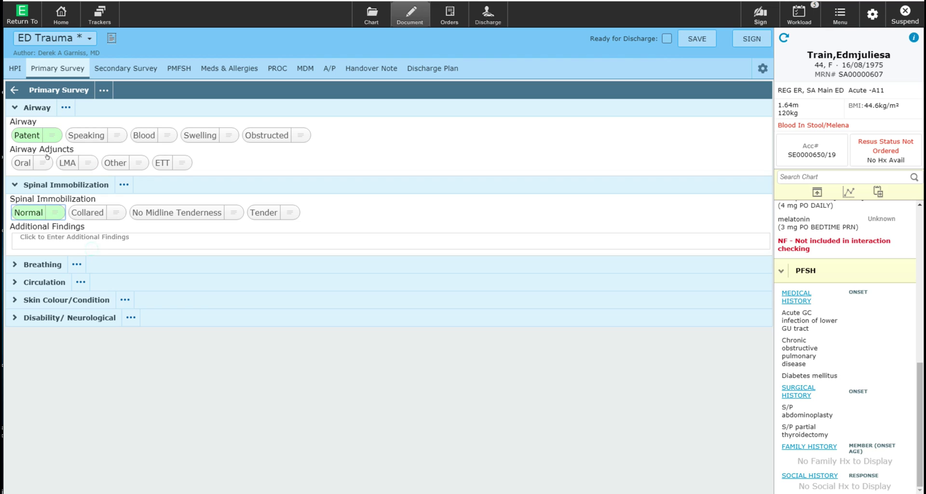
left_click(49, 88)
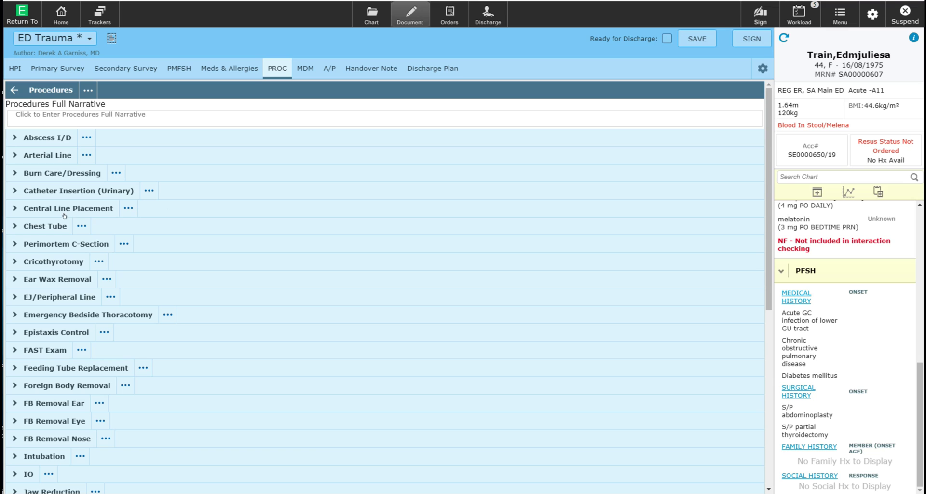
Step: Add a right Chest Tube 1 with betadine prep, lidocaine 1%, #10 blade, and sutured to skin
left_click(46, 221)
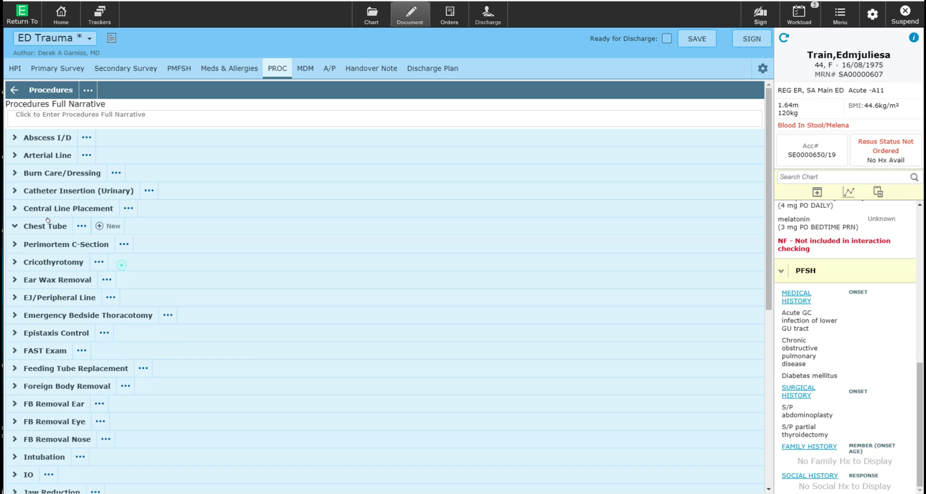
left_click(92, 222)
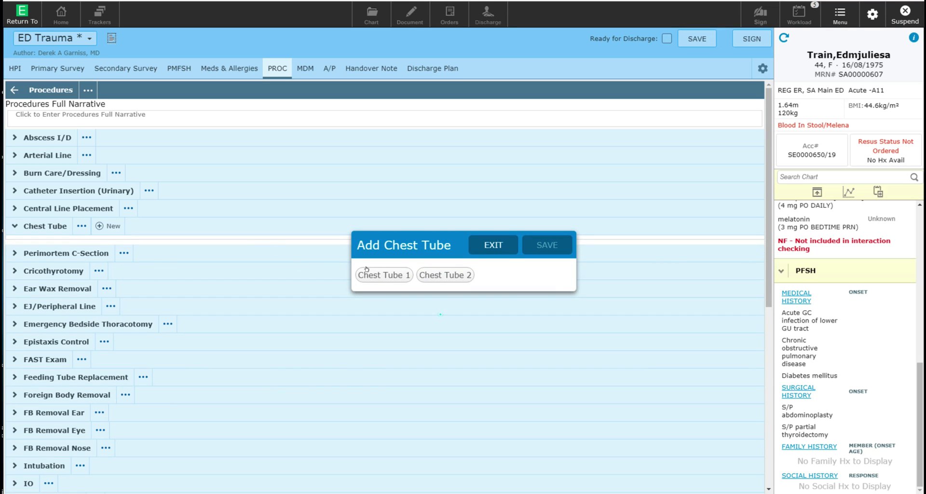
left_click(383, 268)
left_click(542, 242)
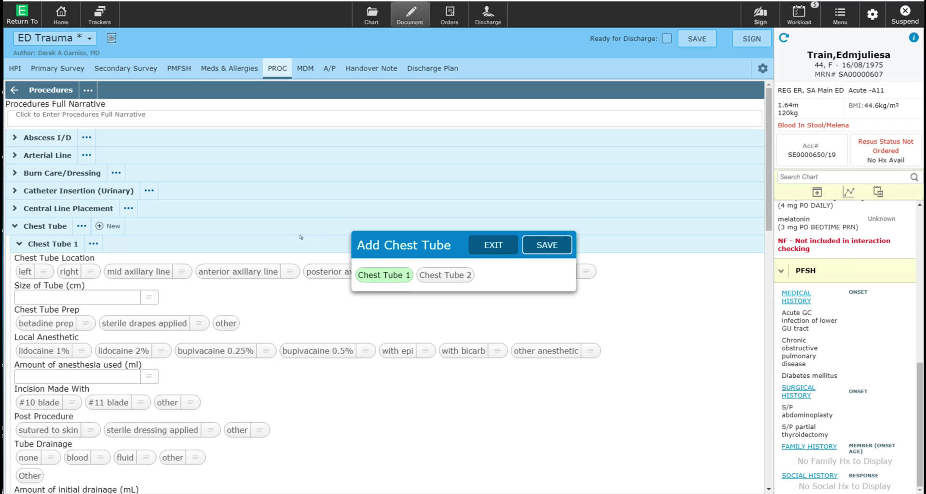
left_click(62, 269)
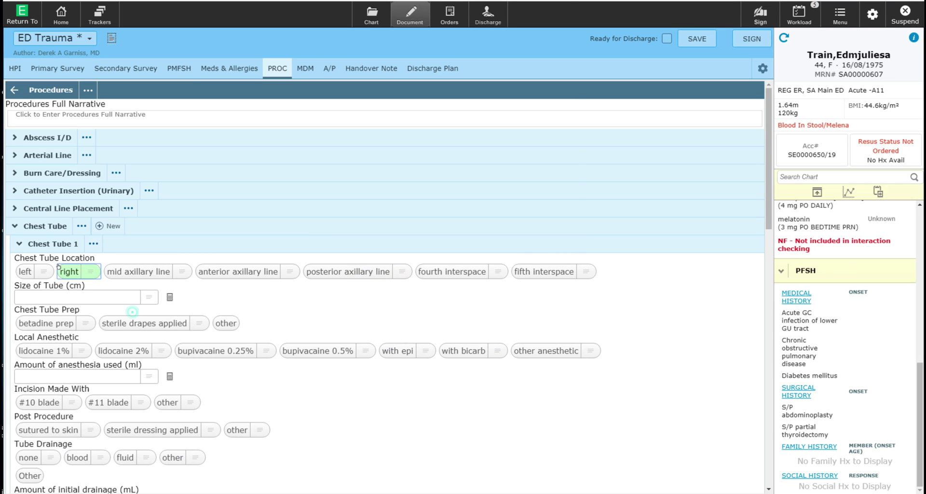
left_click(40, 322)
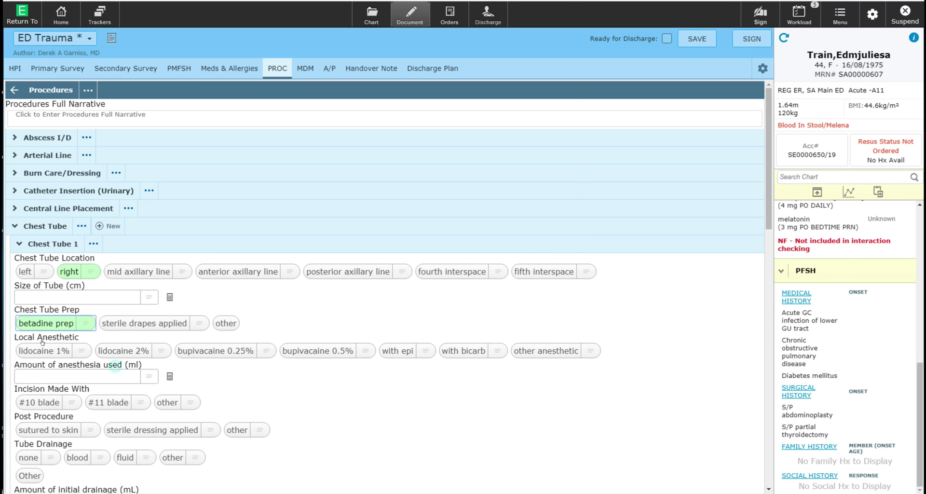
left_click(67, 352)
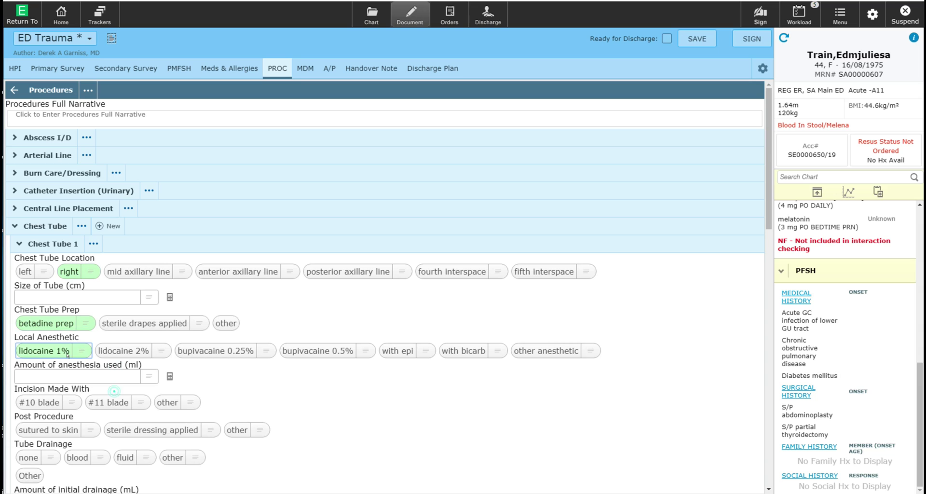
left_click(34, 400)
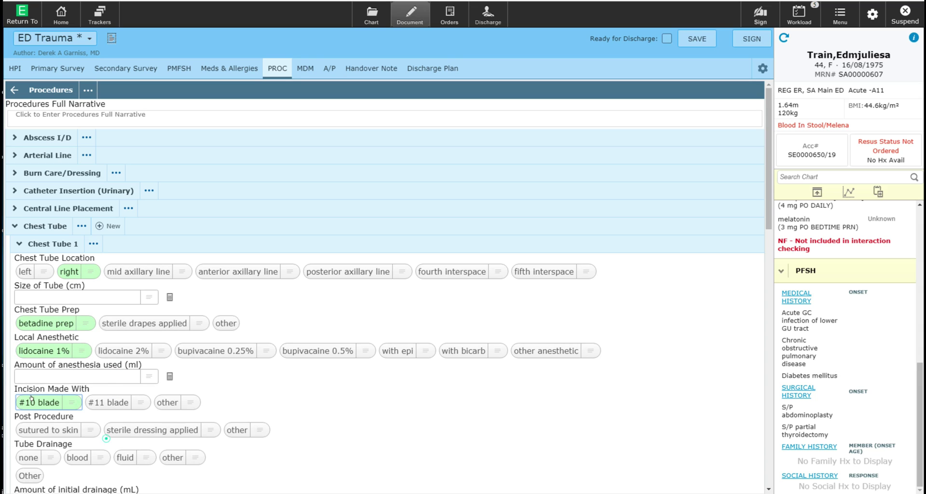
left_click(37, 425)
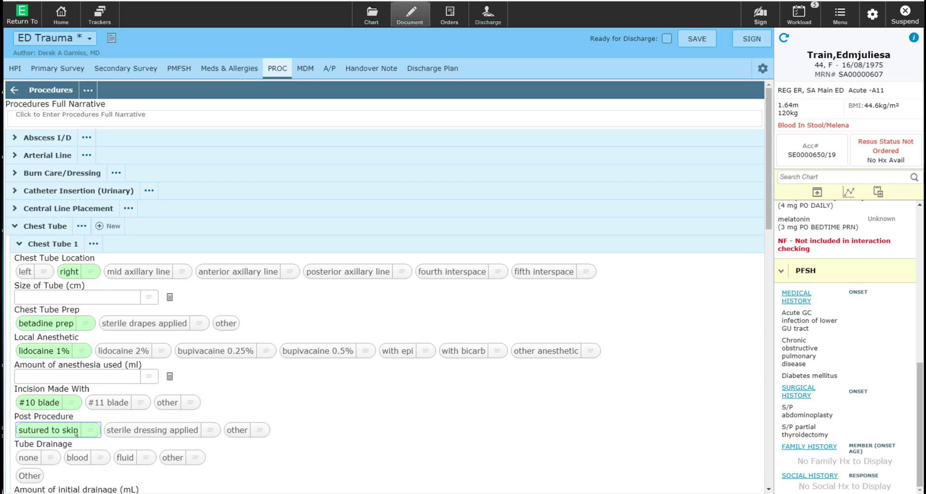
Step: Record 10 mL blood drainage, post-procedure CXR done, and the patient tolerated the procedure
scroll(29, 425, "down", 2)
left_click(76, 357)
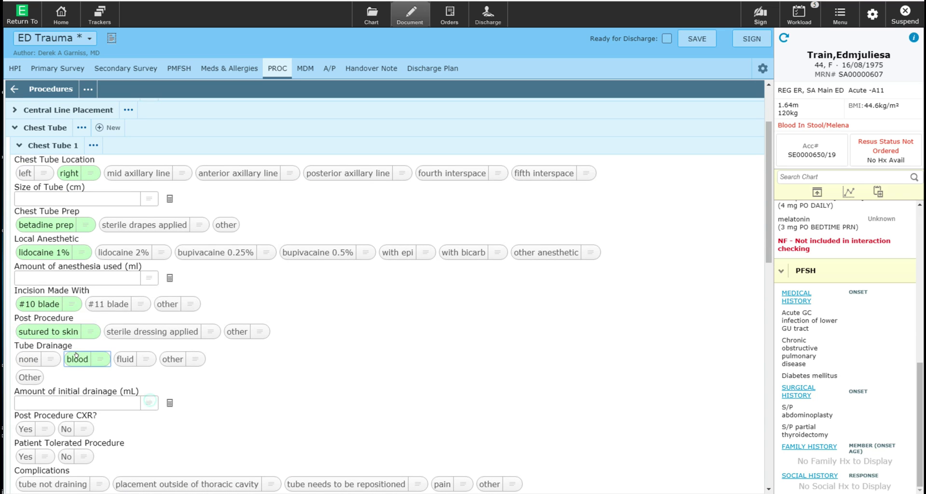
left_click(109, 404)
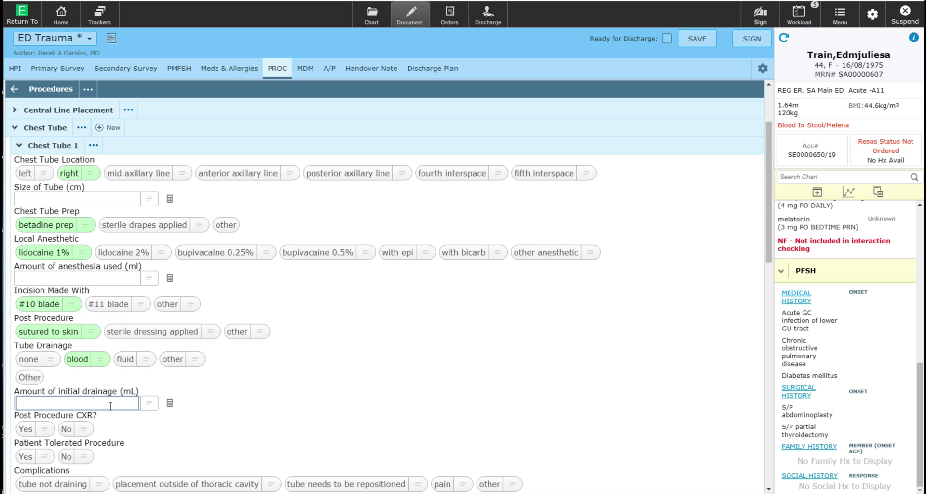
type("10")
left_click(24, 428)
scroll(110, 426, "down", 2)
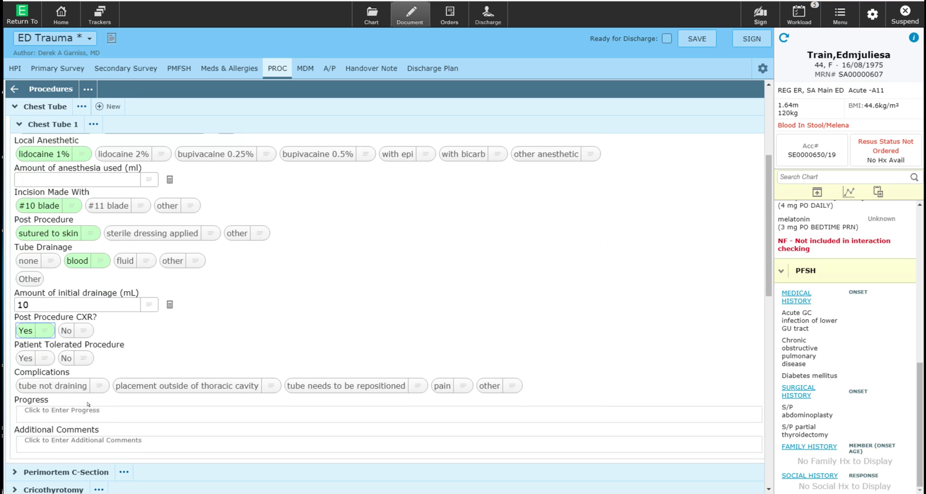
left_click(21, 352)
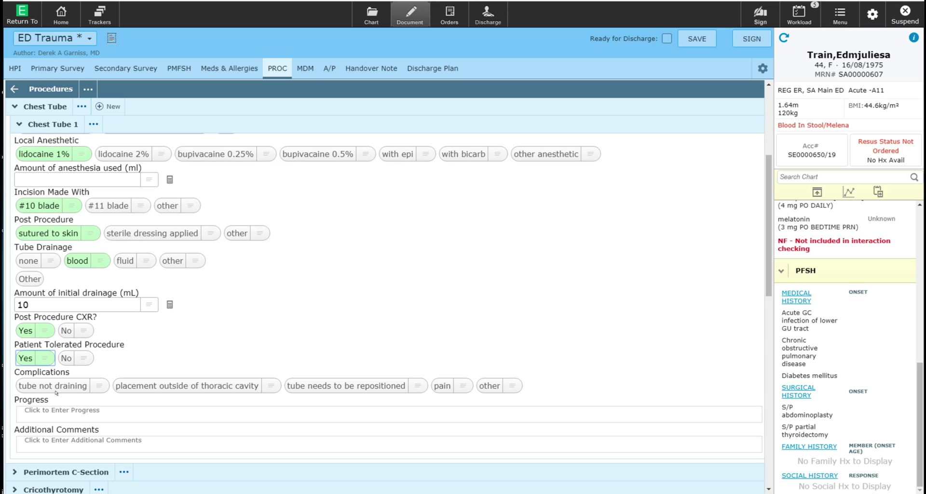
Step: Close the Procedures editor and the ED Trauma note, returning to the tracking list
left_click(41, 87)
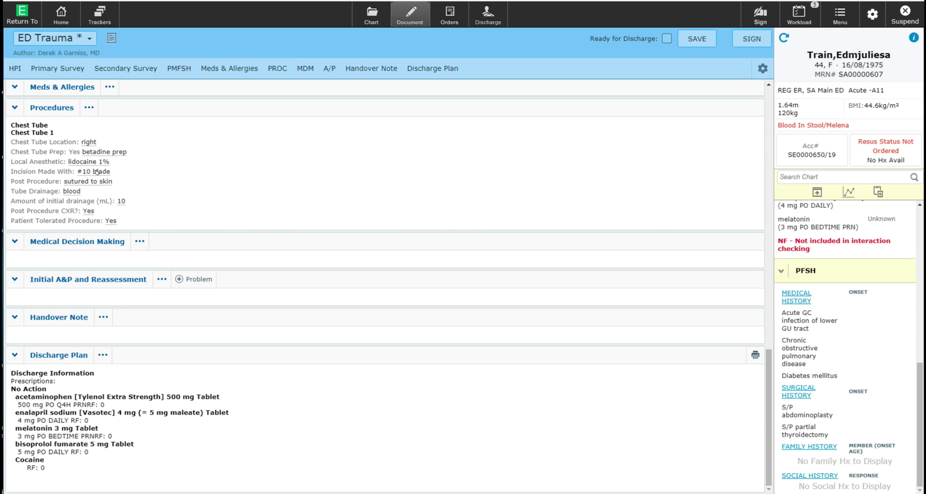
scroll(123, 225, "up", 15)
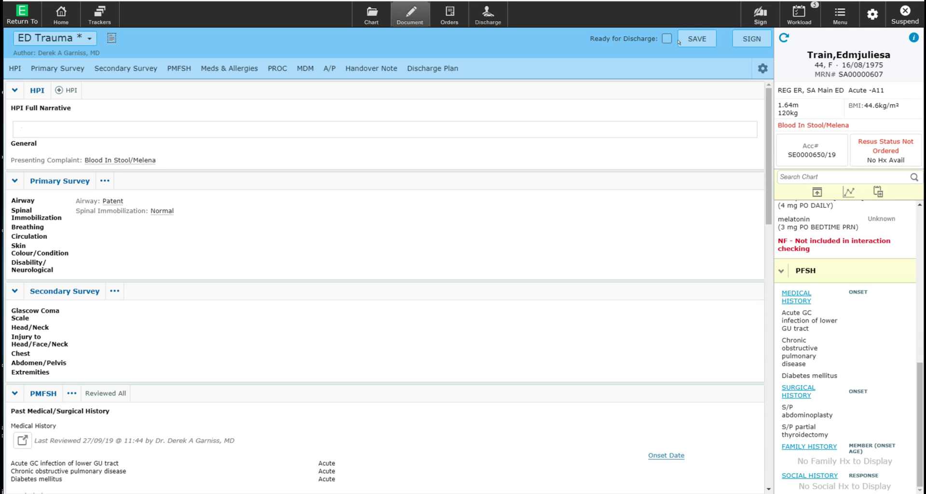
left_click(693, 38)
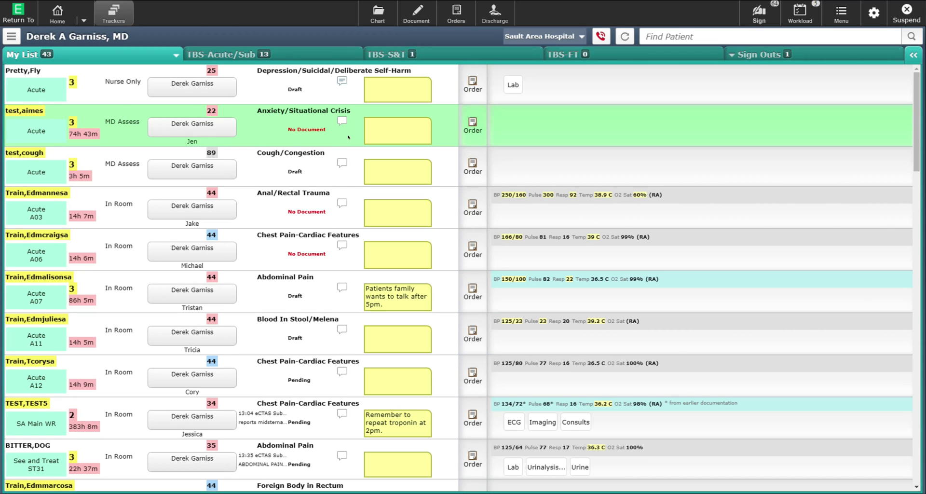
Step: Create an ED Fast Track note for the anxiety/situational crisis patient via Document
left_click(411, 10)
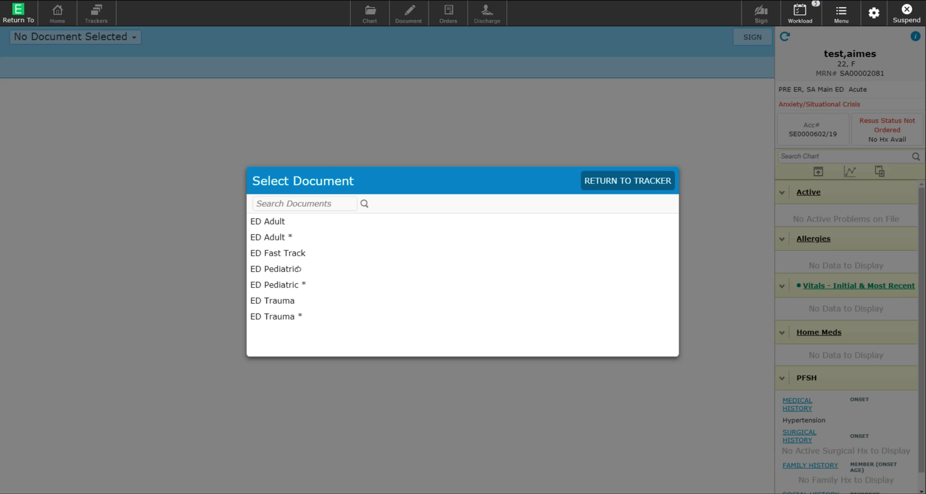
left_click(269, 246)
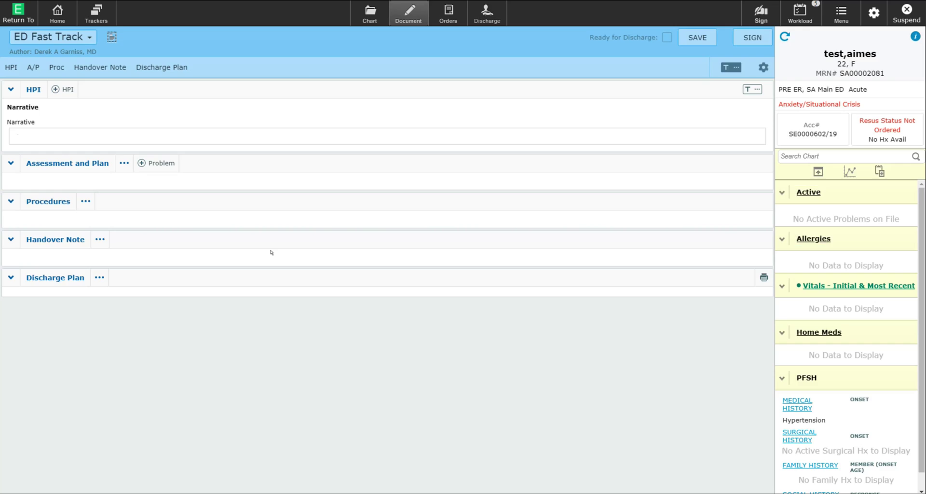
Step: Paste HPI paragraphs: 3-day sore throat with cough and fever, unremarkable history, stable vitals, red pharynx with exudate
left_click(161, 131)
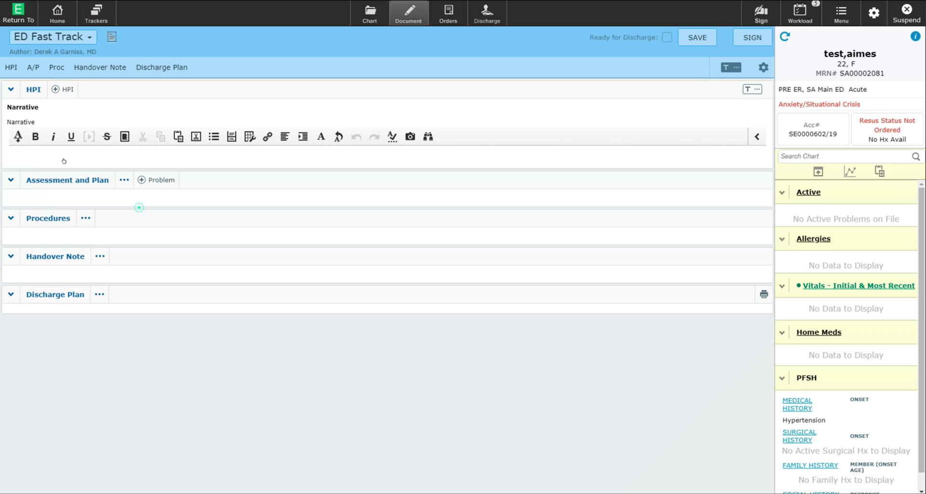
left_click(45, 126)
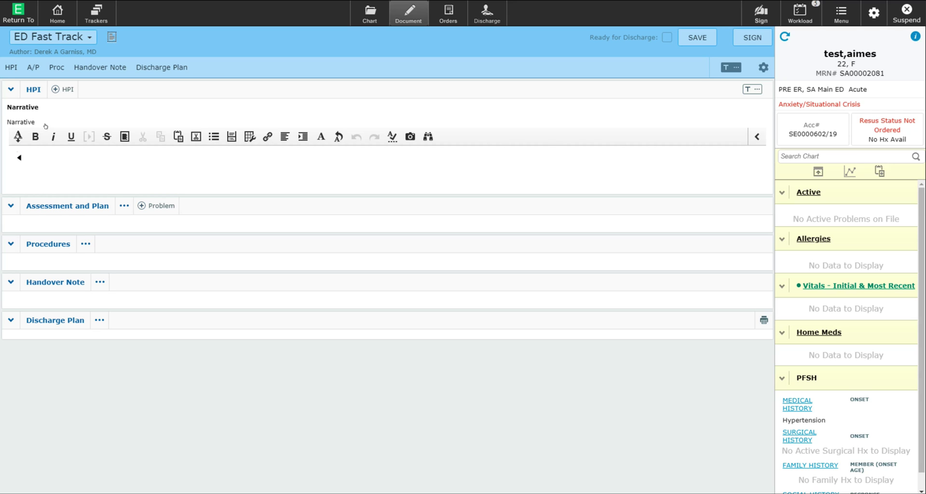
type("This 22-year-old female is presenting with a sore throat for the past 3 days.")
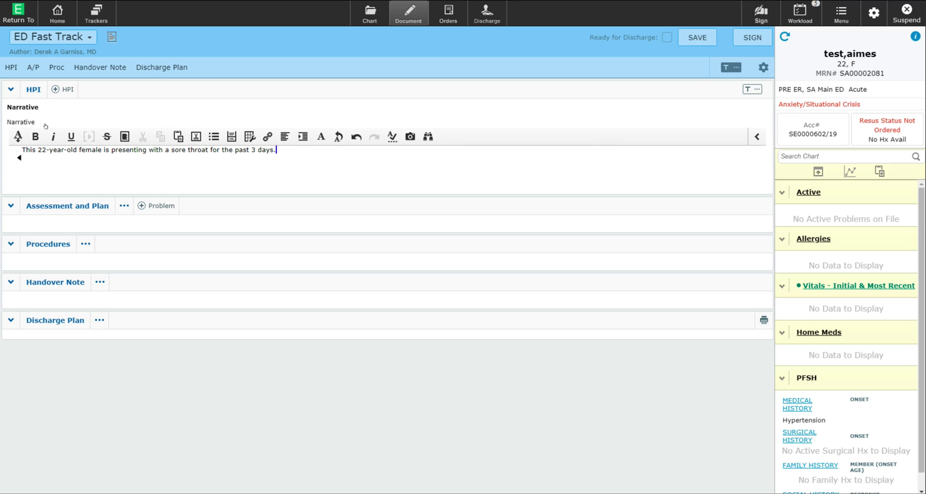
type("The sore throat is associated with a dry cough, and some intermittent fever and chills.")
key("Return")
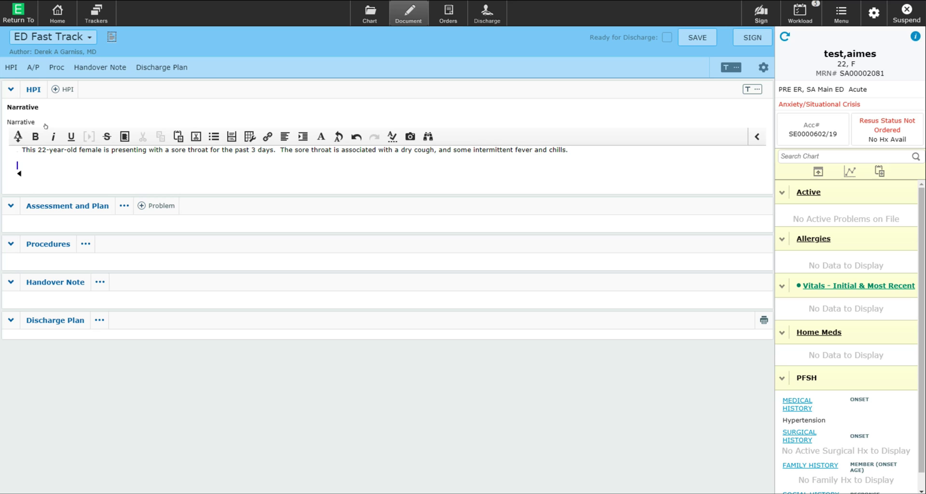
type("Her past medical history is unremarkable, and she is on no medications.")
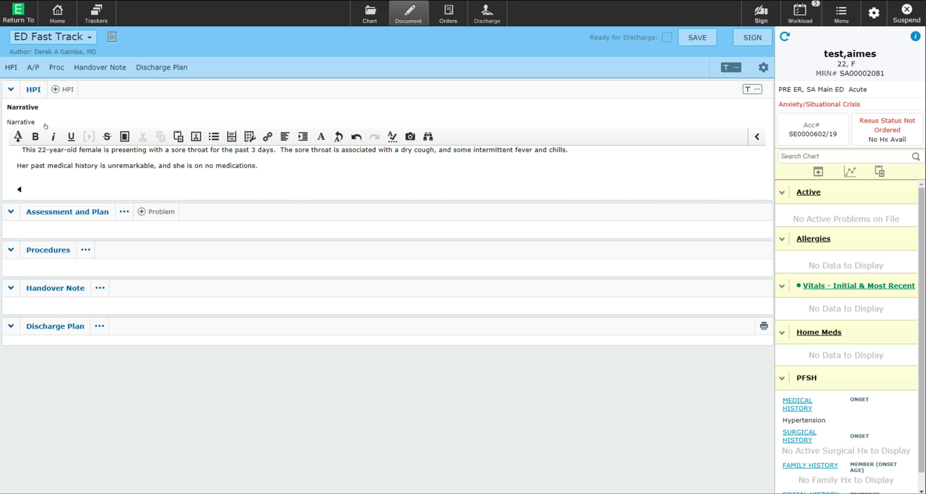
type("On examination her vital signs are stable.  She is afebrile.  And her oxygen saturations are 100%.")
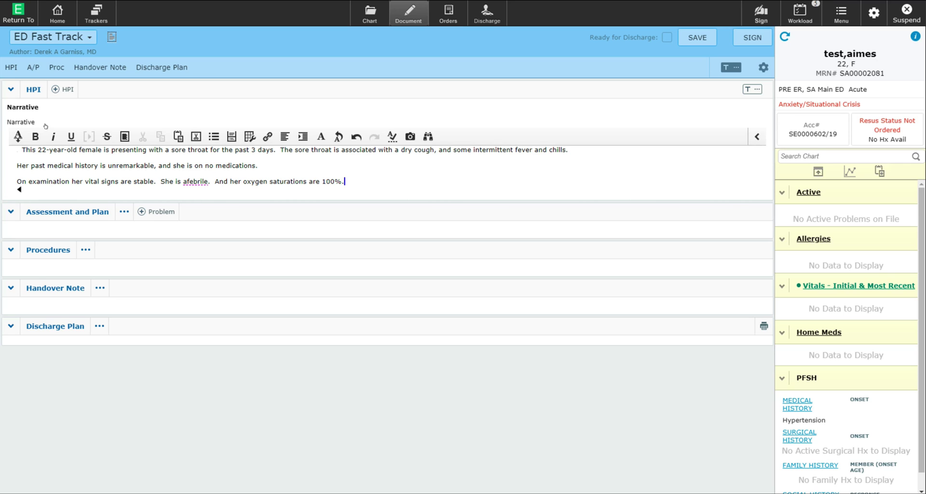
key("Return")
type("Her pharynx is red, with tonsillar exudate bilaterally.")
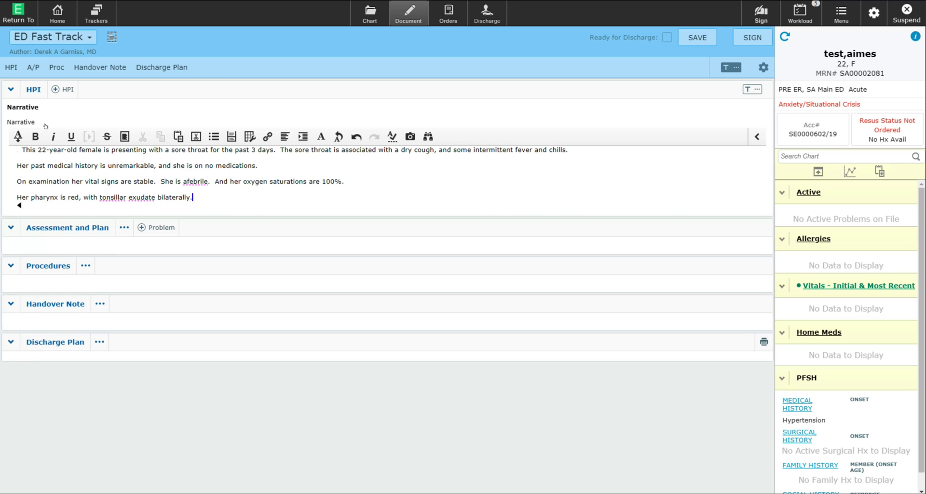
key("Return")
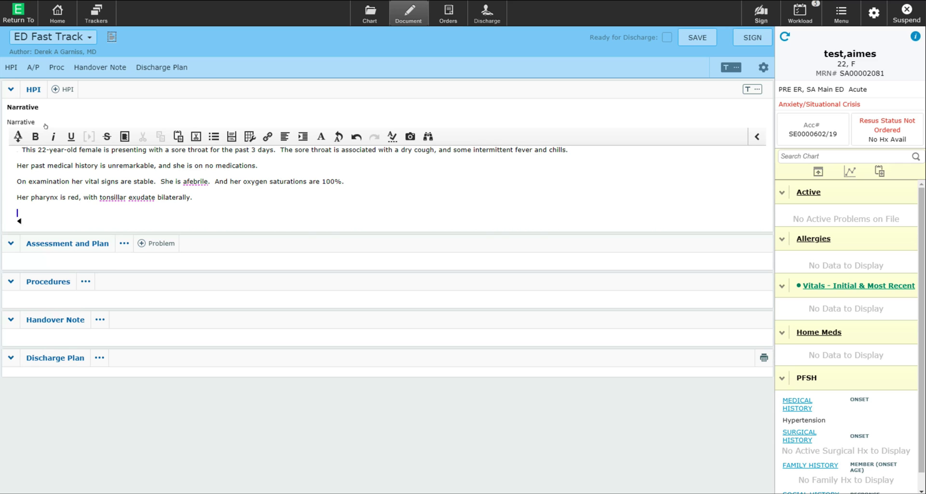
Step: Add tender anterior adenopathy and a normal respiratory exam to the HPI narrative
type("She has some tender anterior adenopathy.")
key("Return")
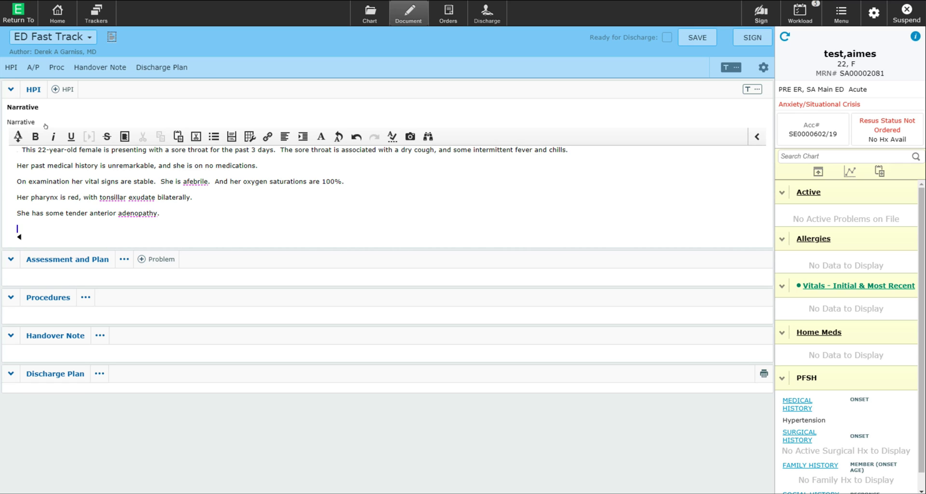
type("Respiratory examination is within normal limits.")
key("Return")
Step: Add the impression of acute pharyngitis and the throat swab and Tylenol plan
type("Impression and plan:")
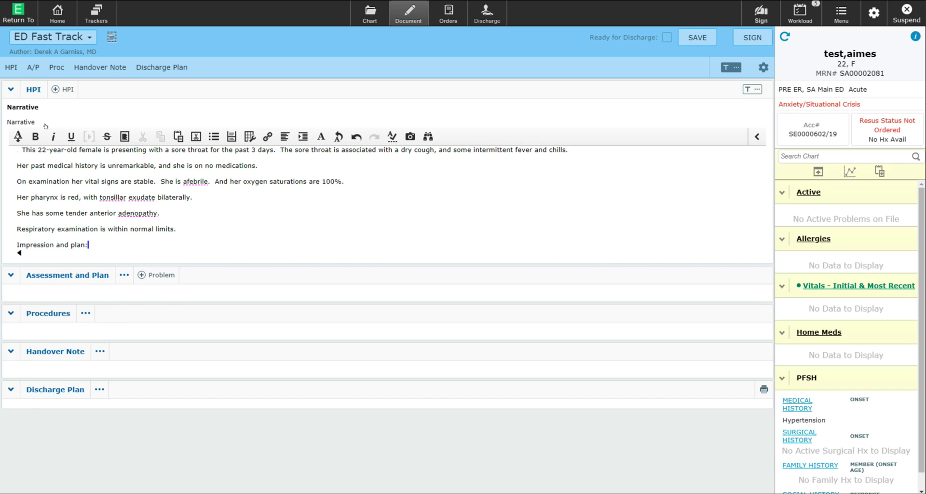
type("Acute pharyngitis.")
key("Return")
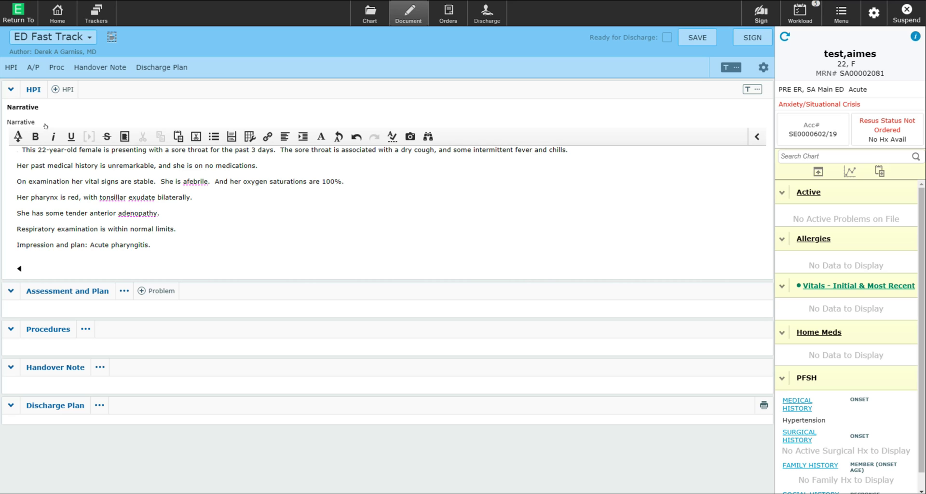
type("A throat swab has been taken.")
type("Tylenol 1 g")
type("every 6 hours as needed")
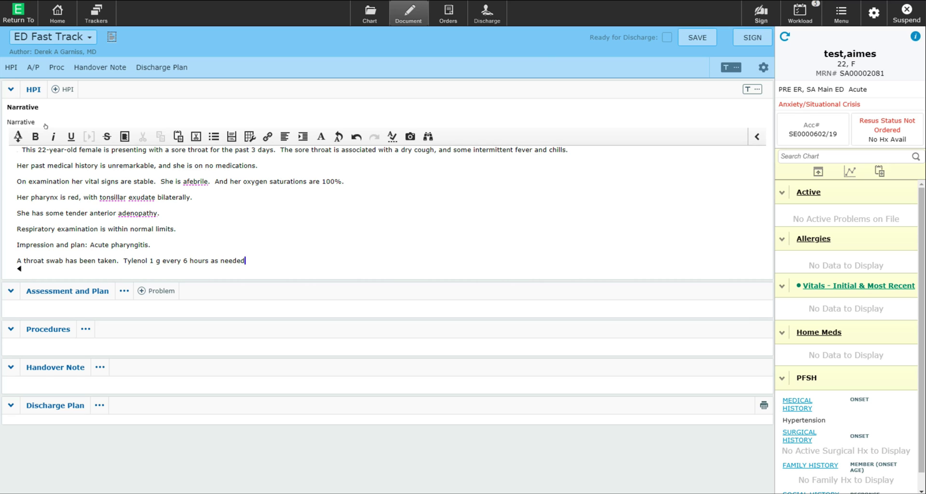
key("Return")
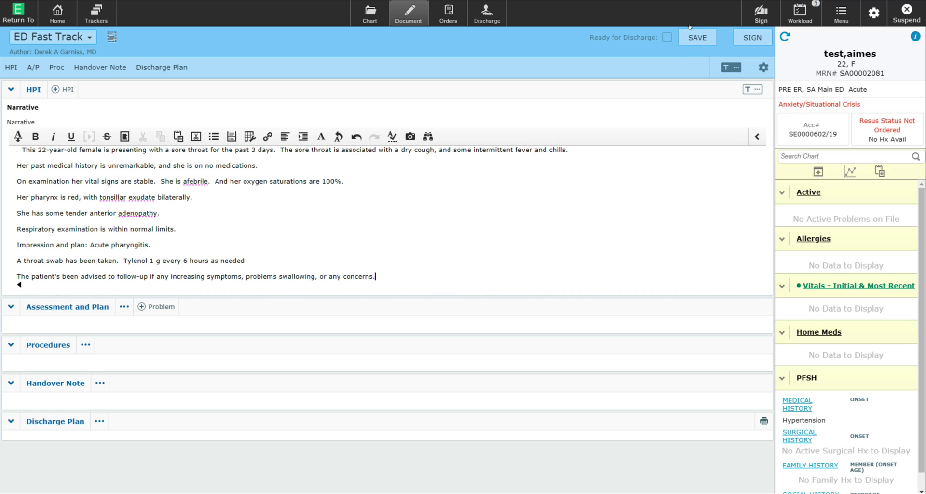
Step: Begin signing the note and add a provider, found by name search, as a copy recipient
left_click(735, 29)
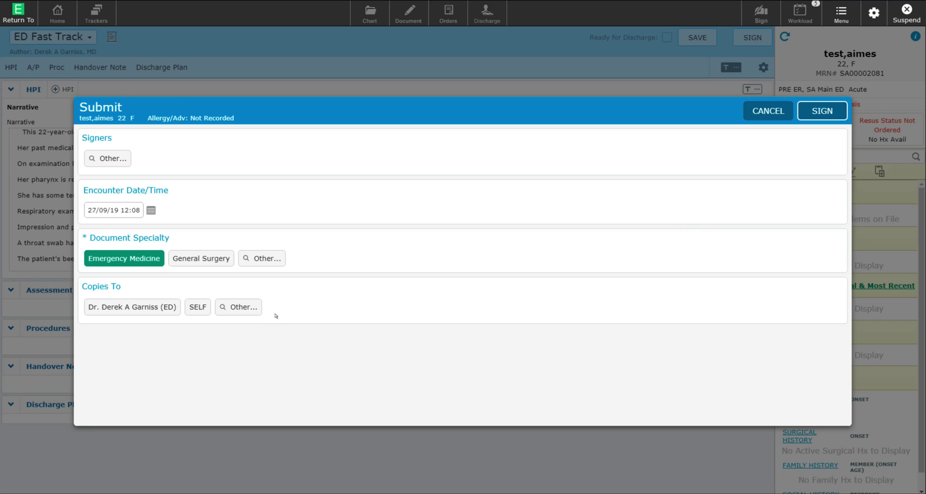
left_click(235, 304)
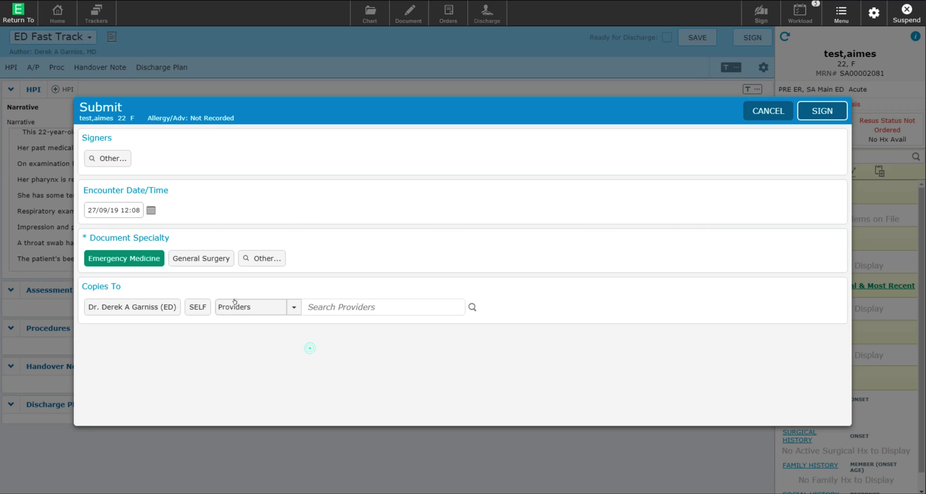
type("smith, ste")
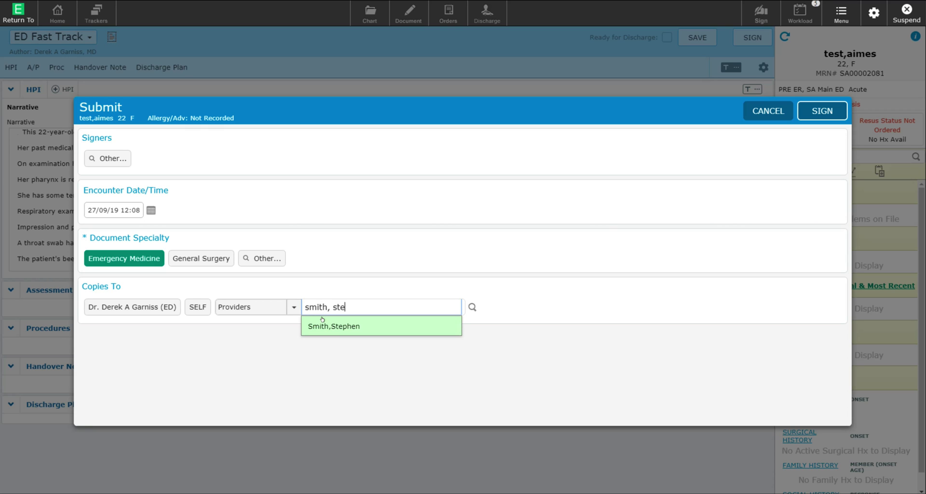
left_click(323, 325)
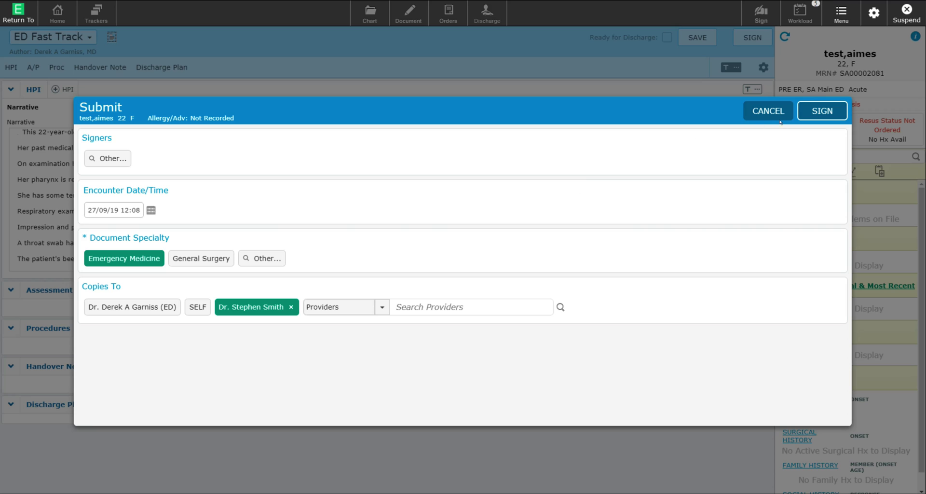
Step: Sign the note with your PIN and refresh the tracker to confirm it shows Signed
left_click(808, 105)
type("123")
key("Return")
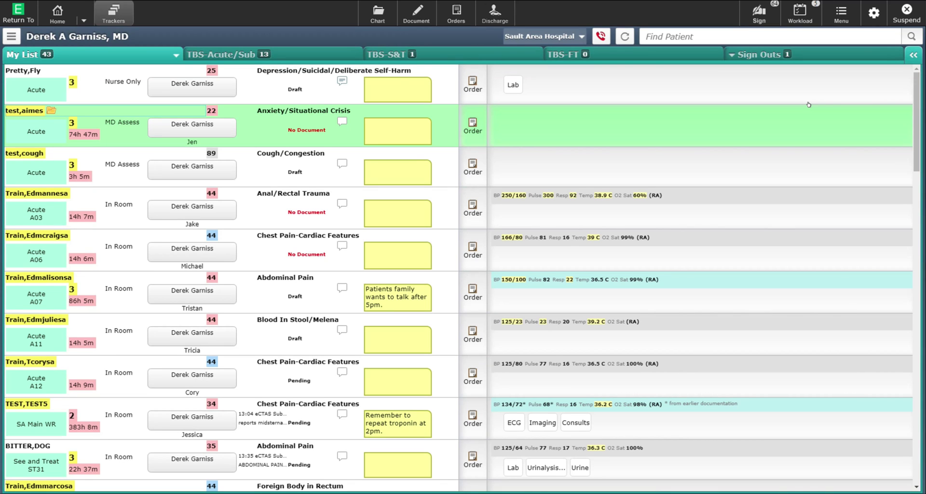
left_click(620, 34)
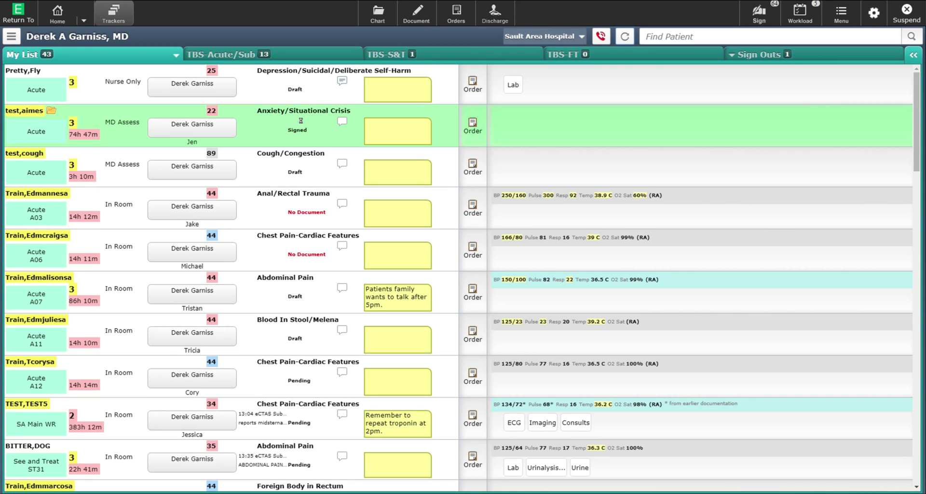